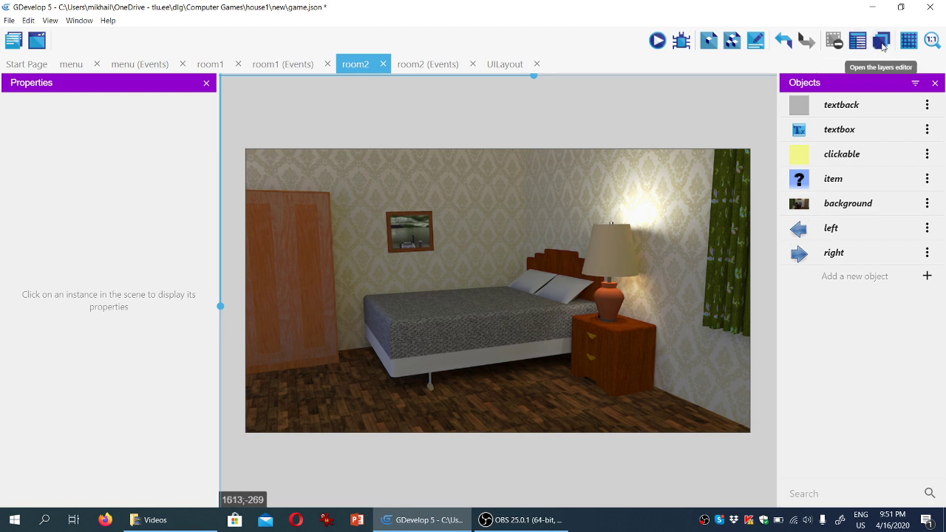
Step: Add a layer named UILayer above the base layer in room2's Layers editor
left_click(883, 46)
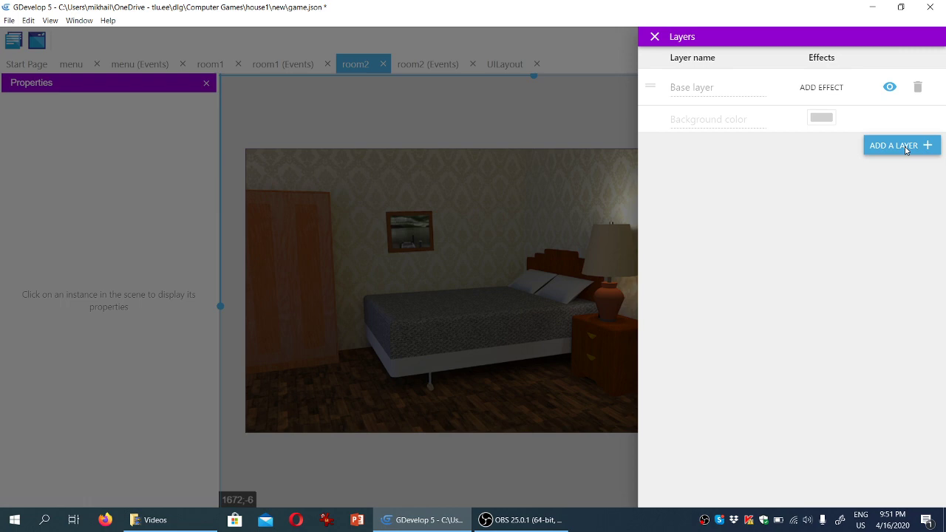
left_click(907, 147)
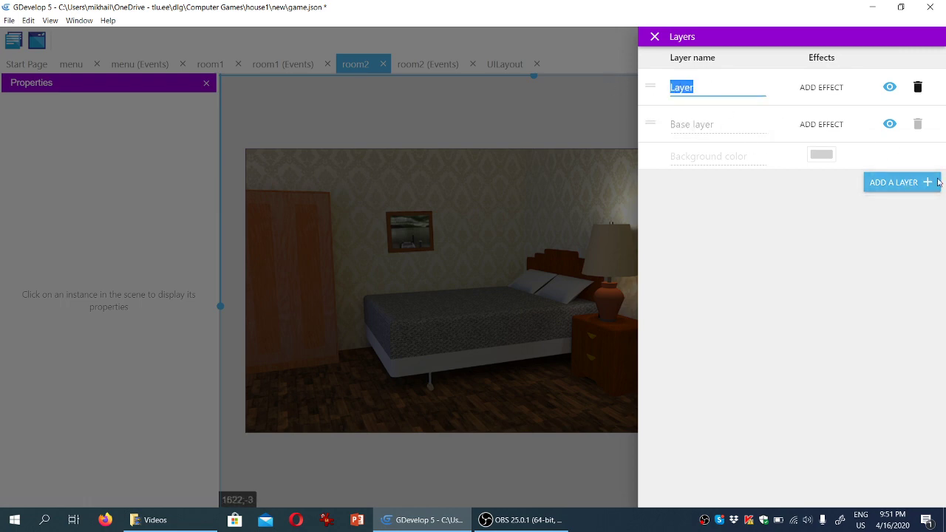
type("UI")
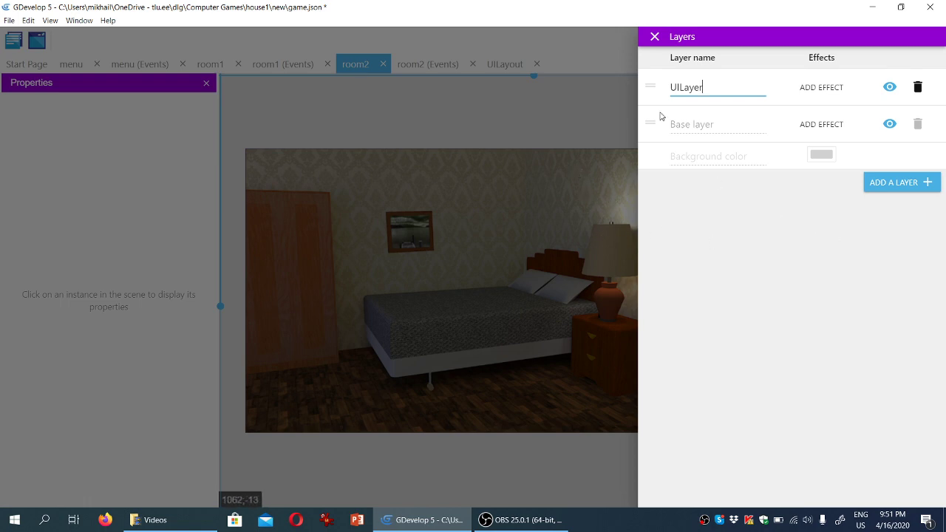
Step: Add an event with the 'At the beginning of the scene' condition to room2's event sheet
left_click(654, 38)
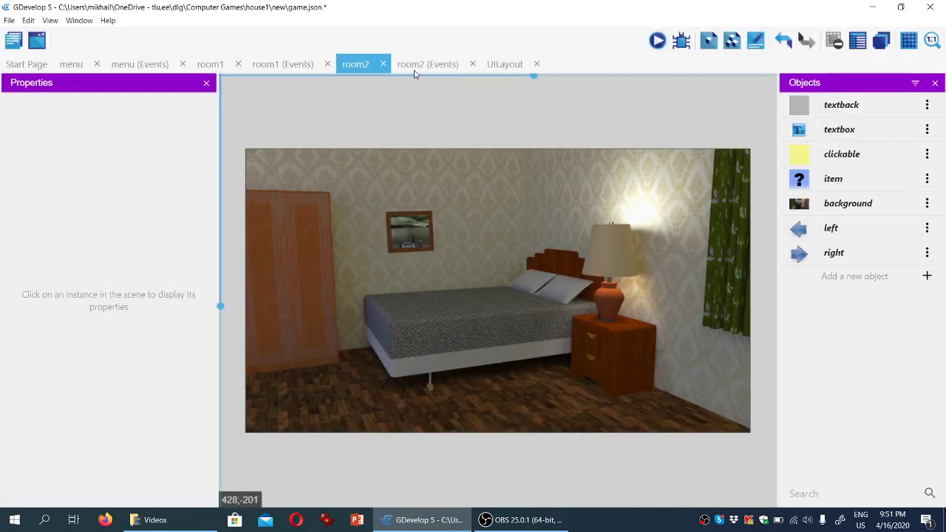
left_click(443, 65)
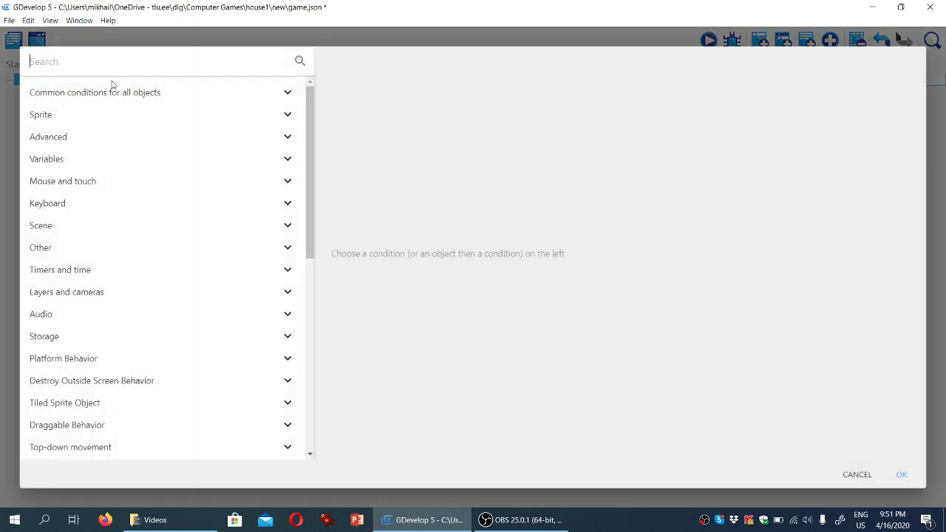
type("beg")
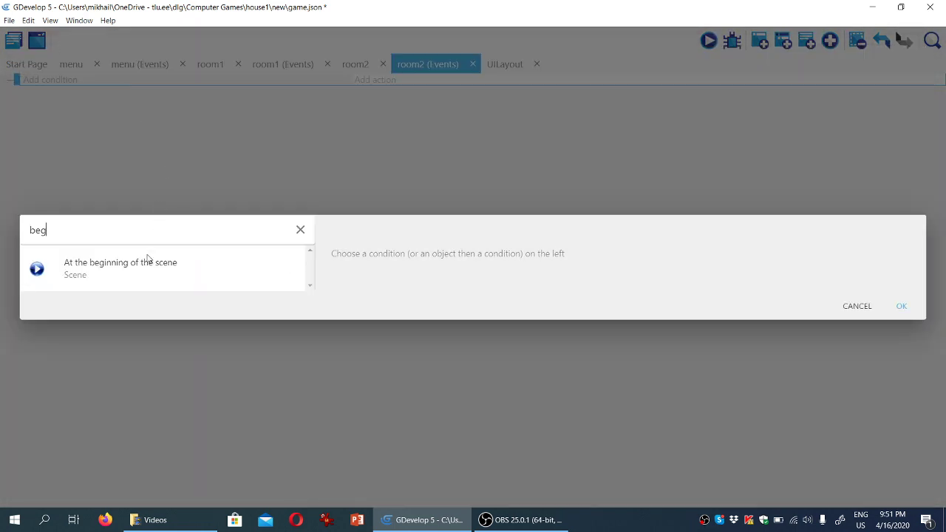
left_click(147, 260)
left_click(900, 324)
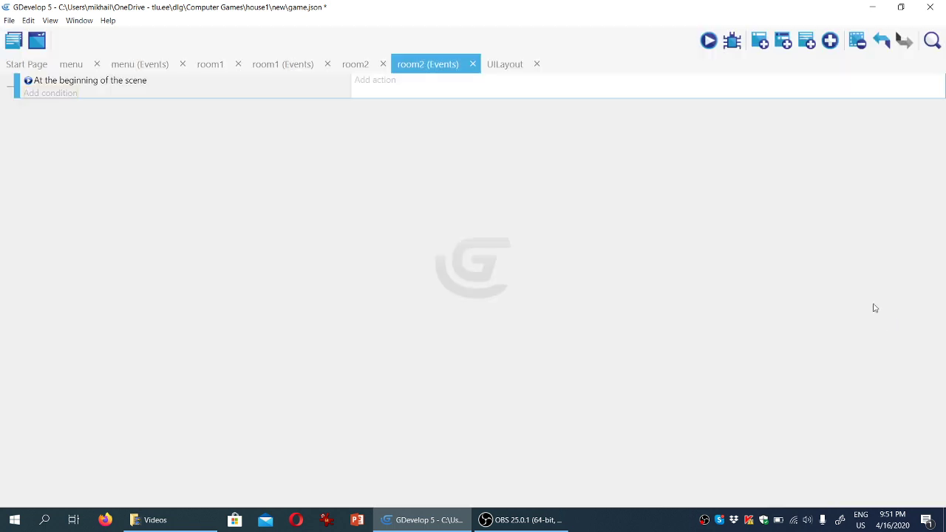
Step: Copy room1's three scene-start actions and paste them into room2's new scene-start event
left_click(270, 65)
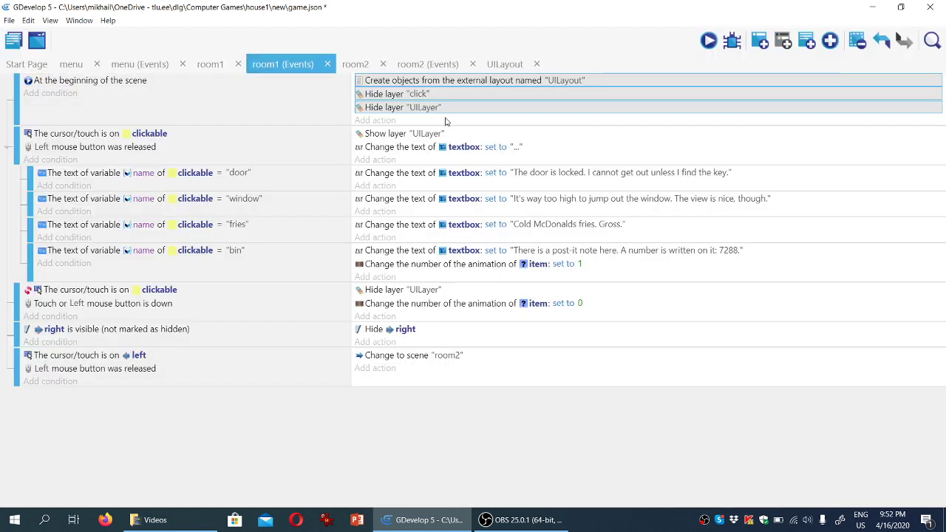
left_click_drag(462, 112, 643, 82)
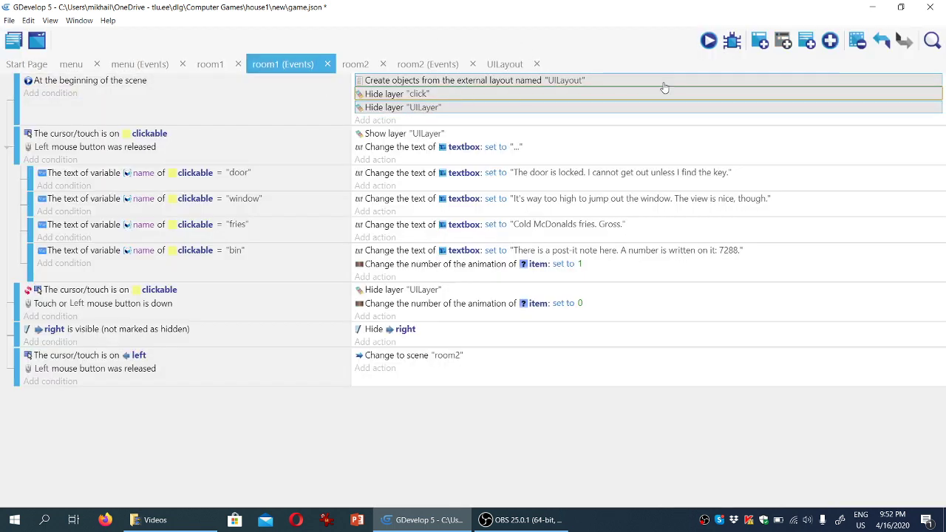
right_click(639, 80)
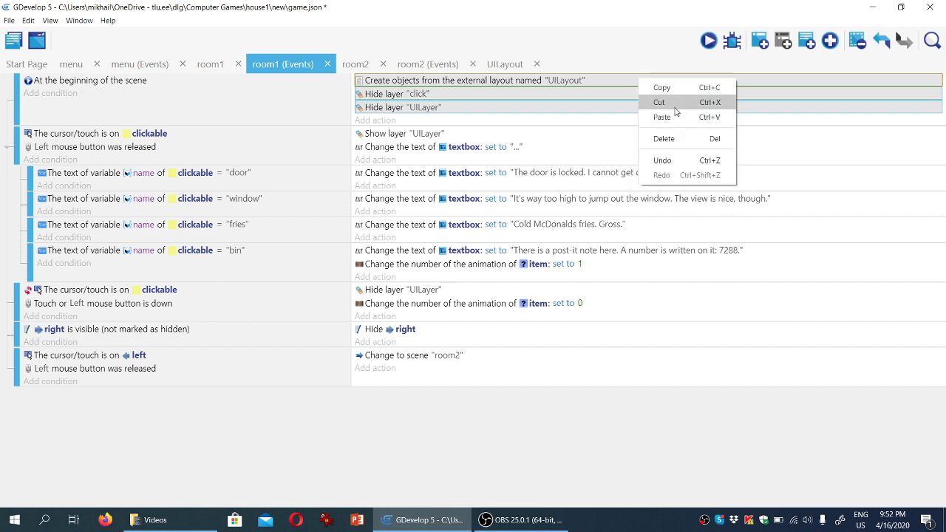
left_click(673, 90)
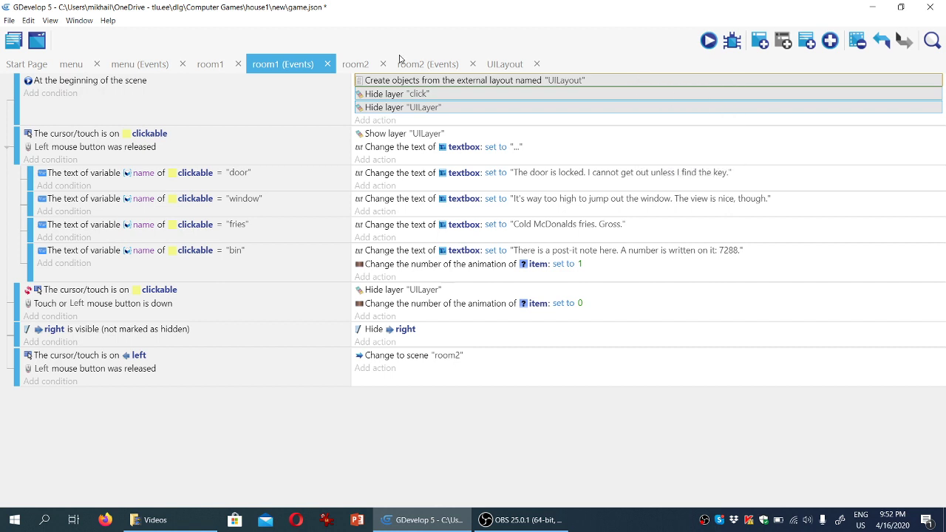
left_click(505, 65)
left_click(436, 64)
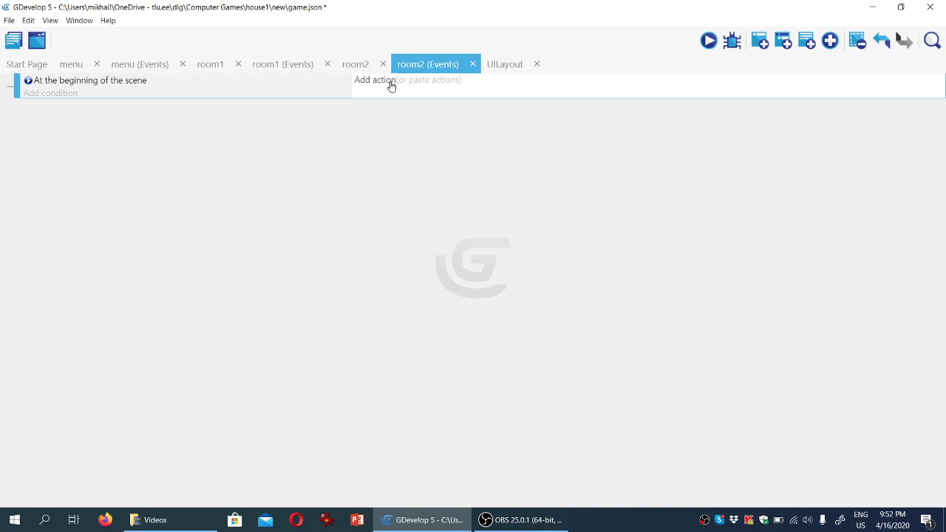
left_click(439, 82)
left_click_drag(455, 95, 456, 78)
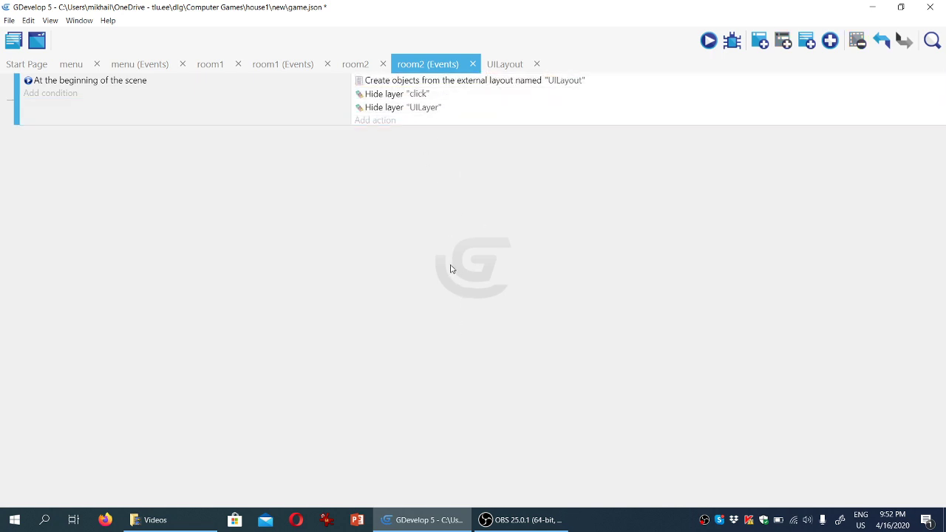
left_click(283, 65)
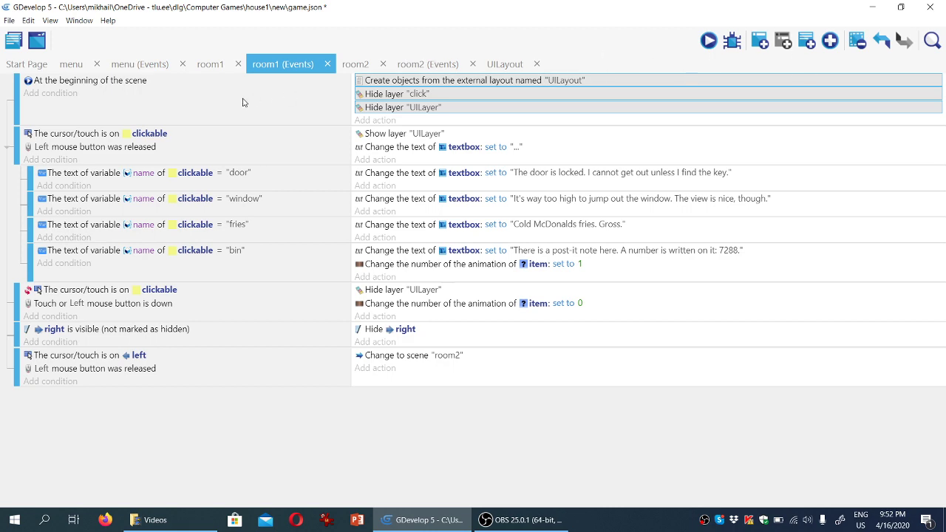
Step: Preview the game, go from the desk room to the bedroom via the left arrow, then close the preview
left_click(209, 65)
left_click(654, 41)
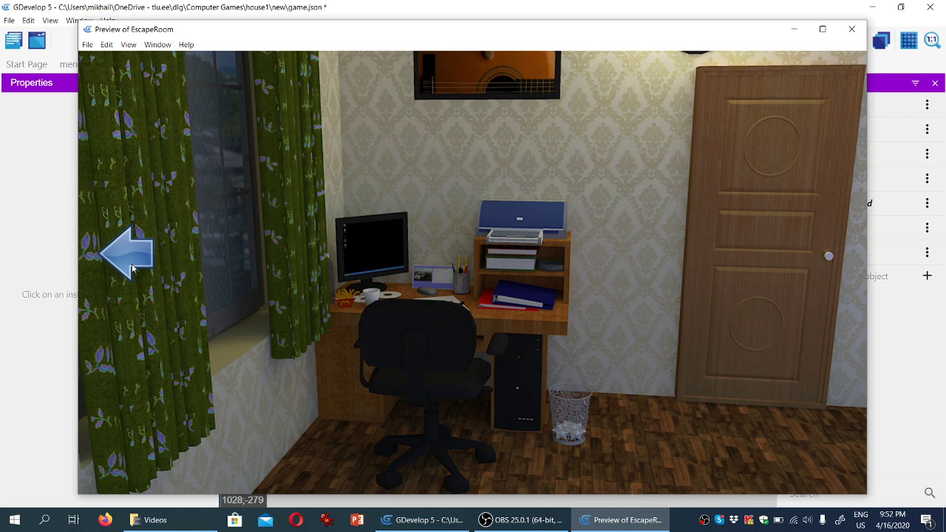
left_click(119, 264)
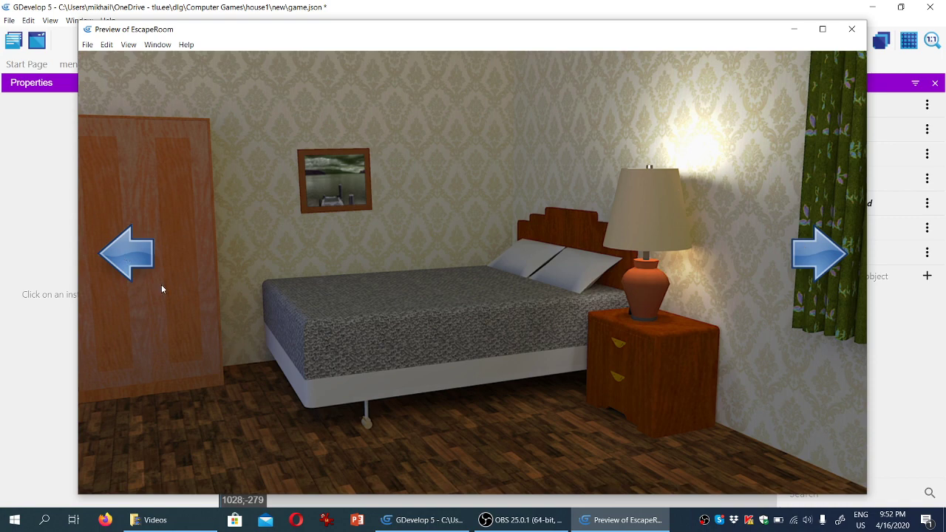
left_click(851, 29)
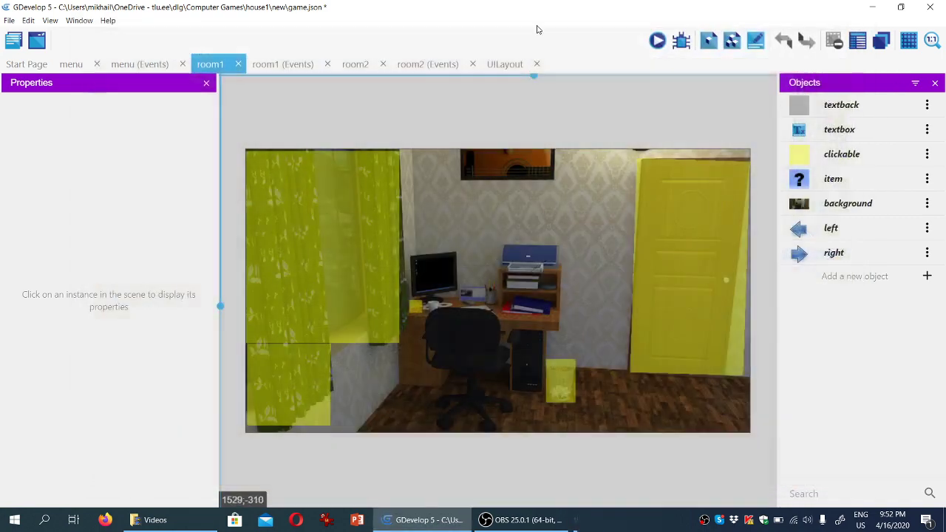
Step: Copy room1's right-arrow hiding event into room2, placed below the scene-start event
left_click(288, 67)
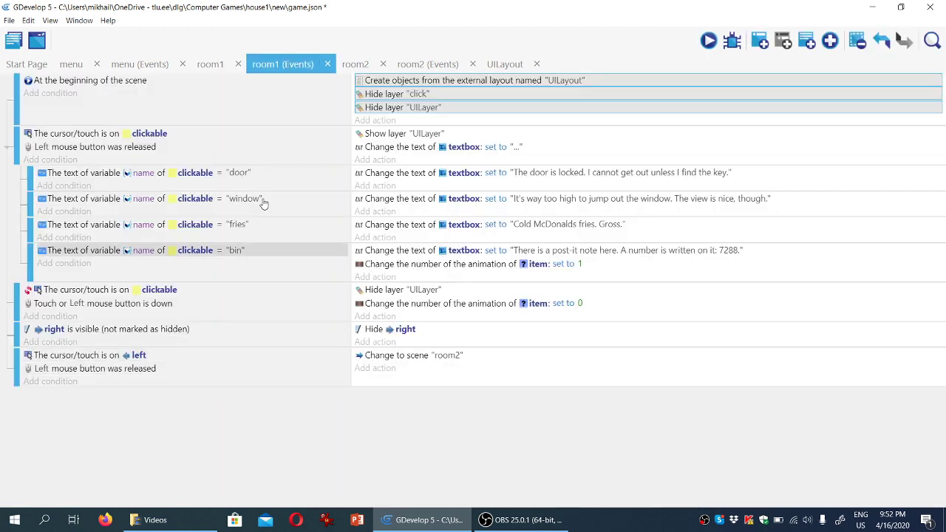
left_click(255, 344)
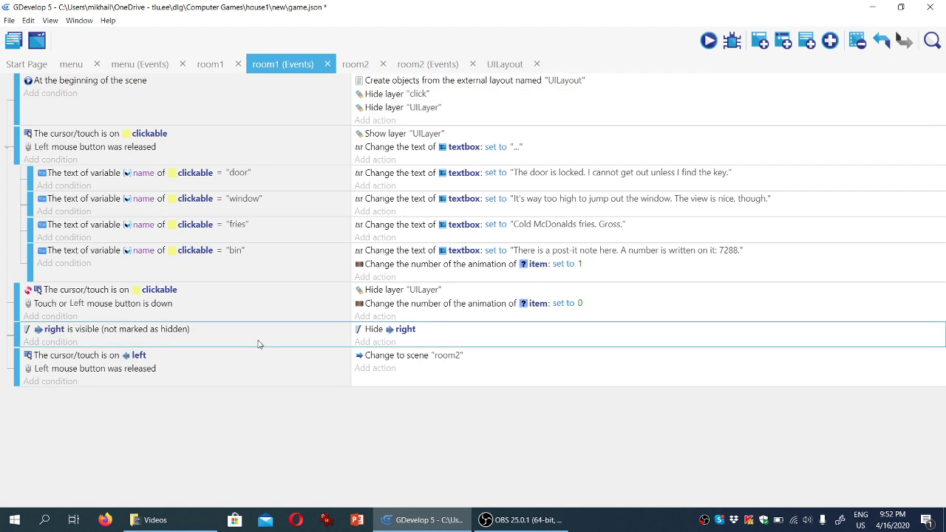
right_click(258, 343)
left_click(286, 133)
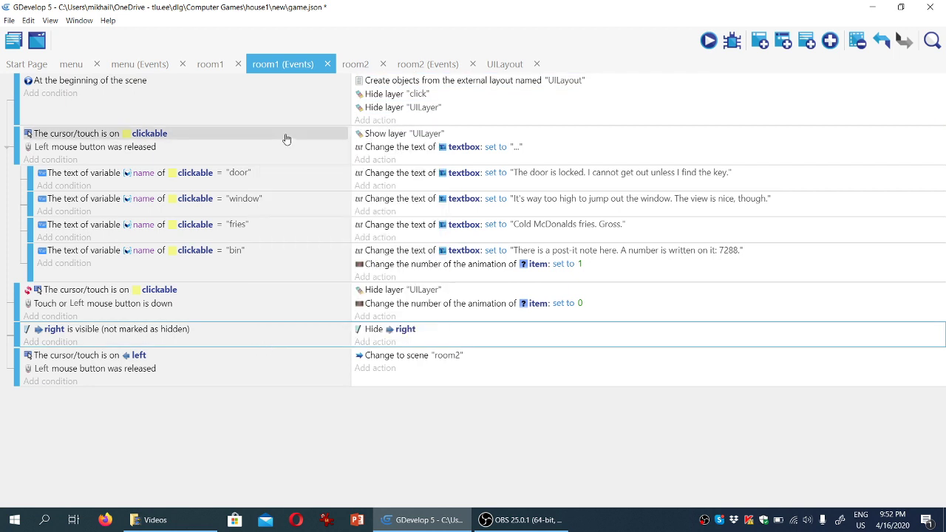
left_click(441, 65)
right_click(206, 120)
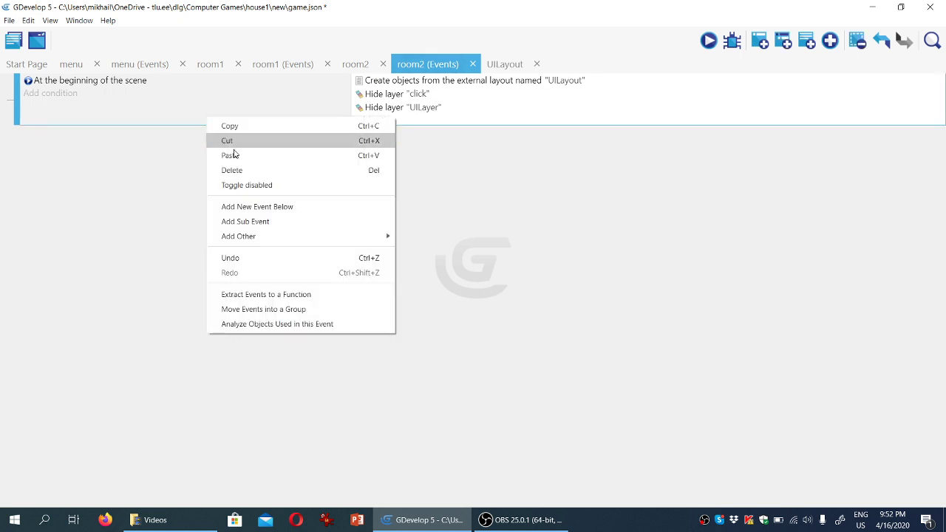
left_click(235, 156)
left_click(262, 82)
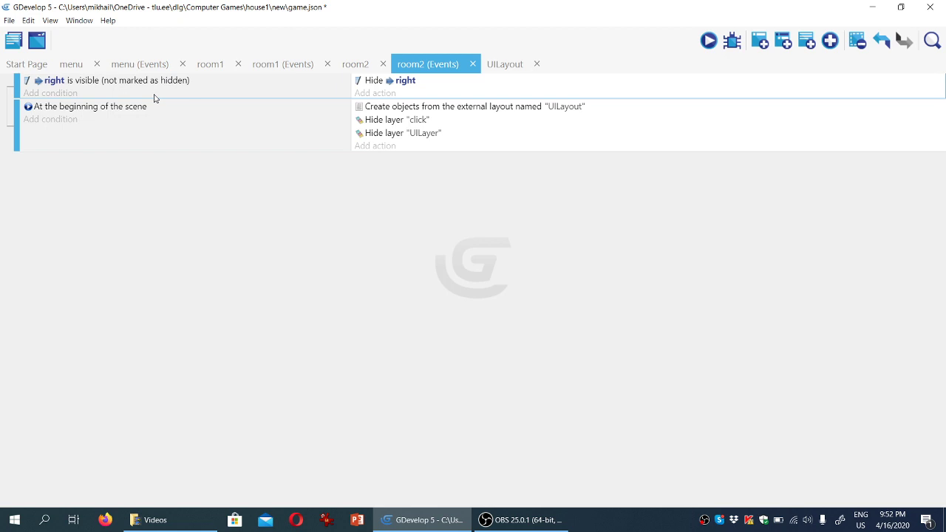
left_click_drag(15, 82, 18, 152)
left_click_drag(16, 87, 20, 134)
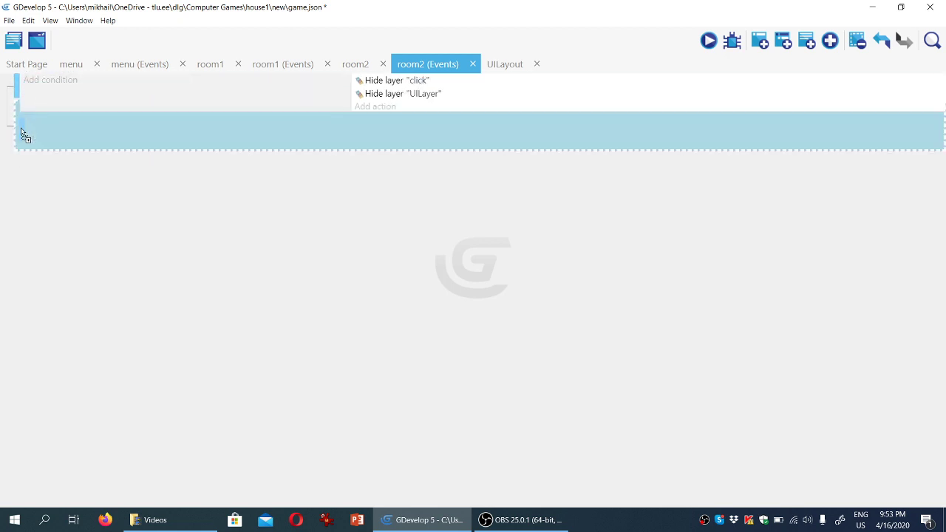
Step: Switch the pasted event's condition and Hide action from the right arrow to the left arrow
left_click(54, 133)
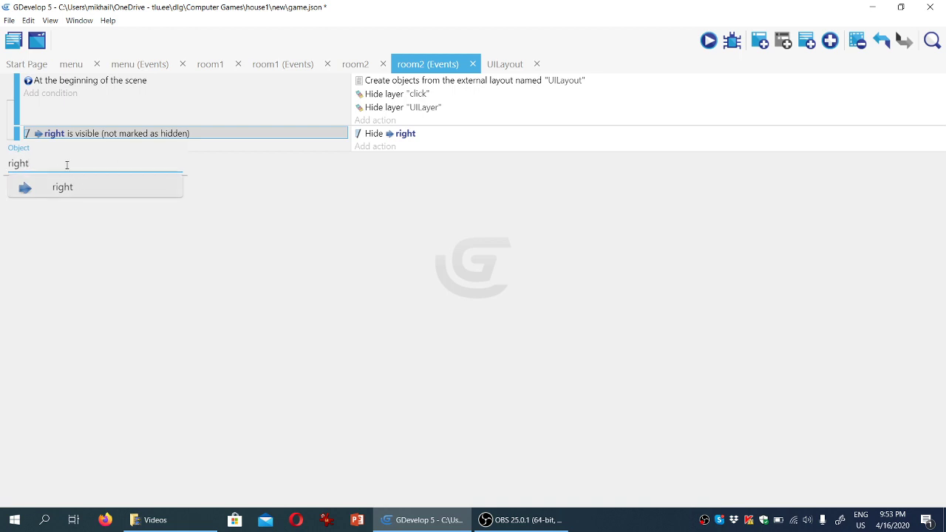
left_click(1, 169)
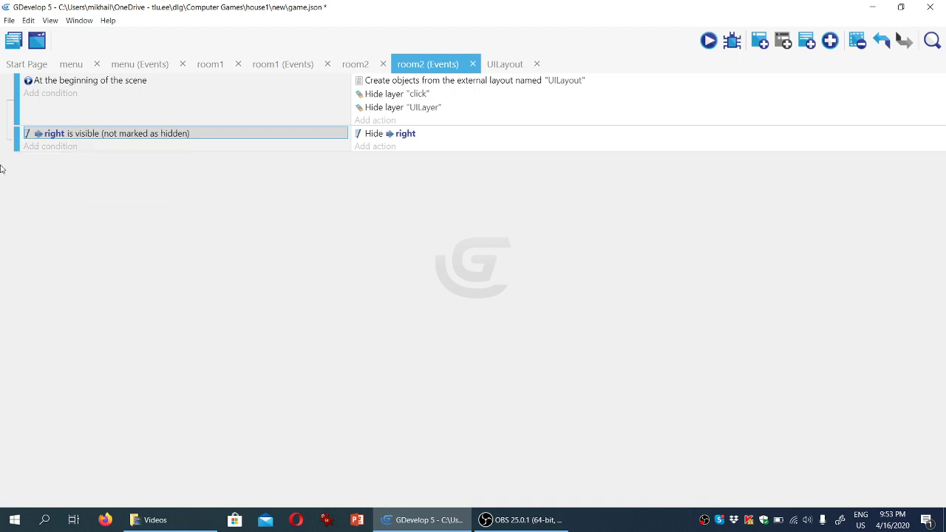
left_click(52, 133)
type("lef")
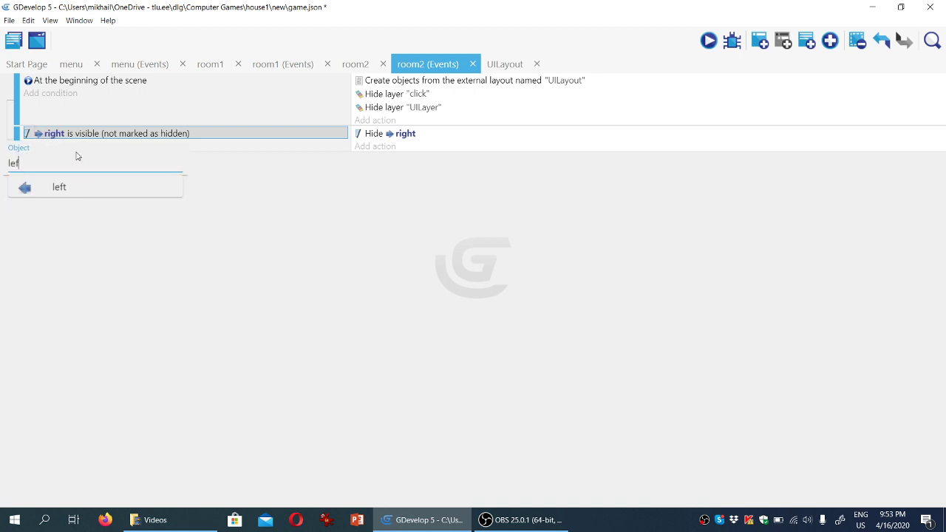
left_click(74, 191)
left_click(405, 133)
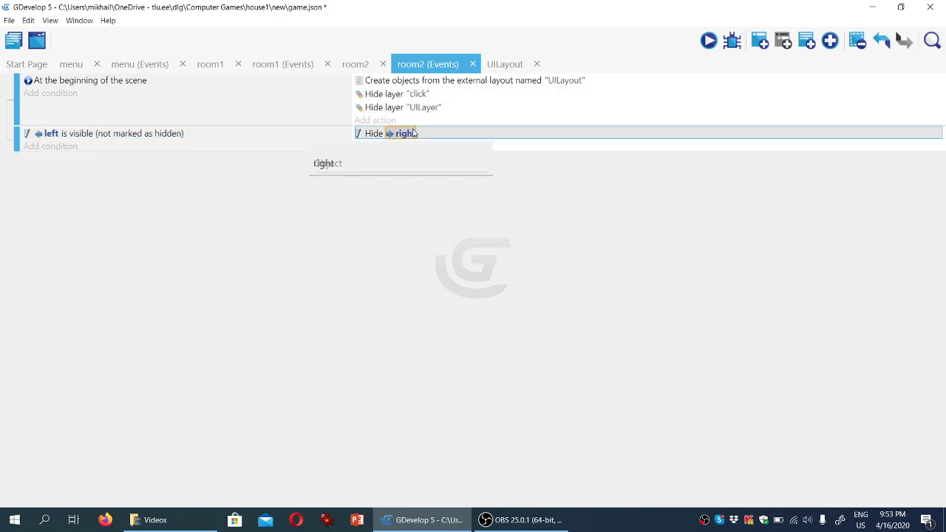
left_click(278, 164)
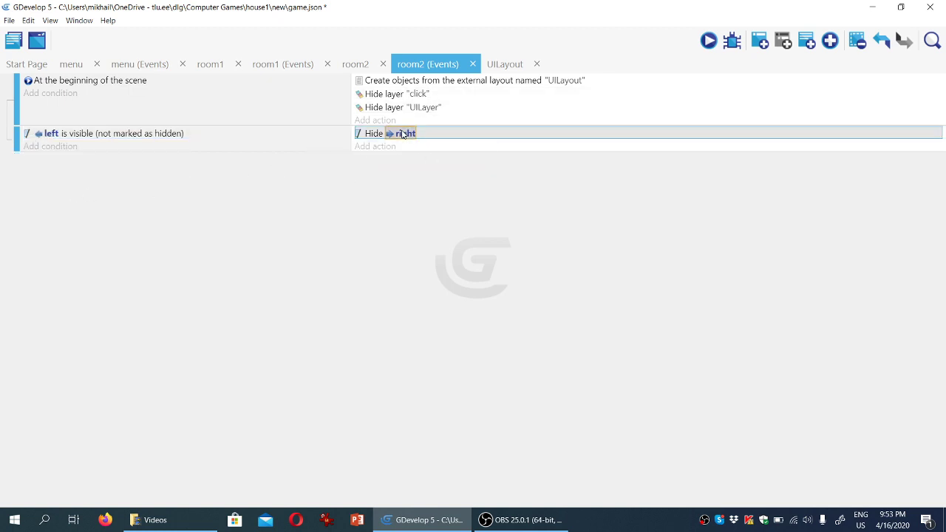
left_click(413, 134)
double_click(329, 163)
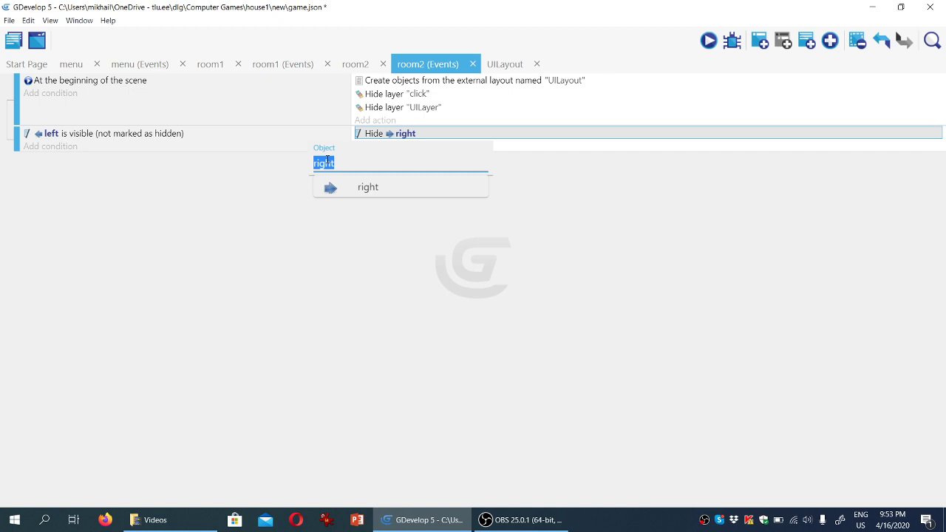
type("left")
key("Return")
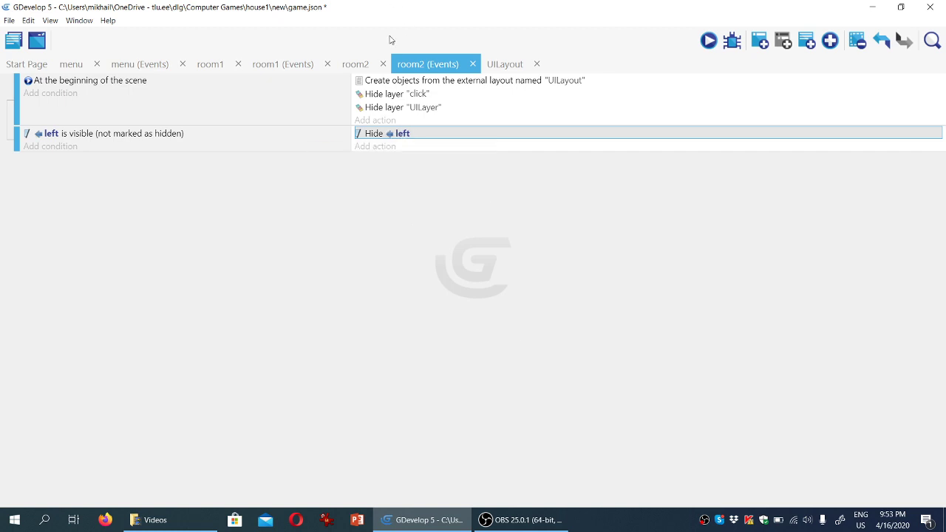
Step: Place a clickable square on the lamp shade and add a scene layer named 'click'
left_click(356, 65)
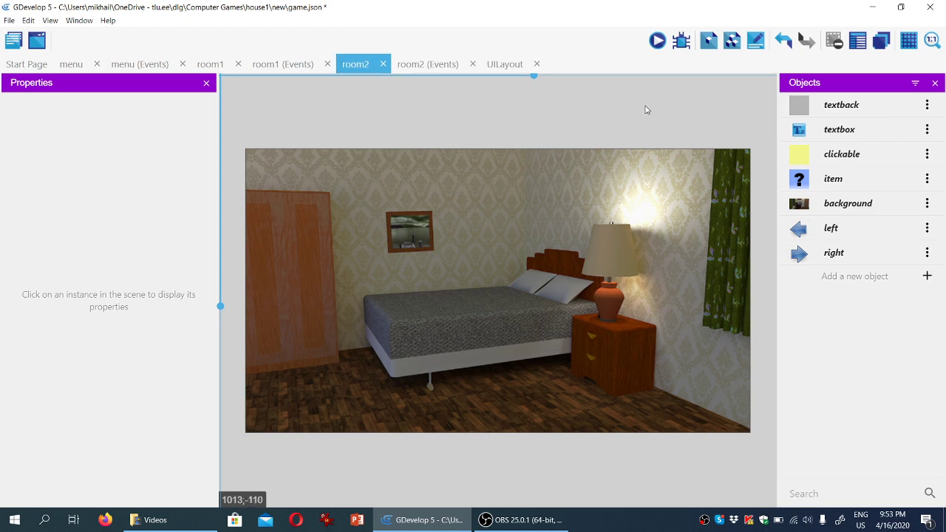
left_click_drag(829, 159, 609, 251)
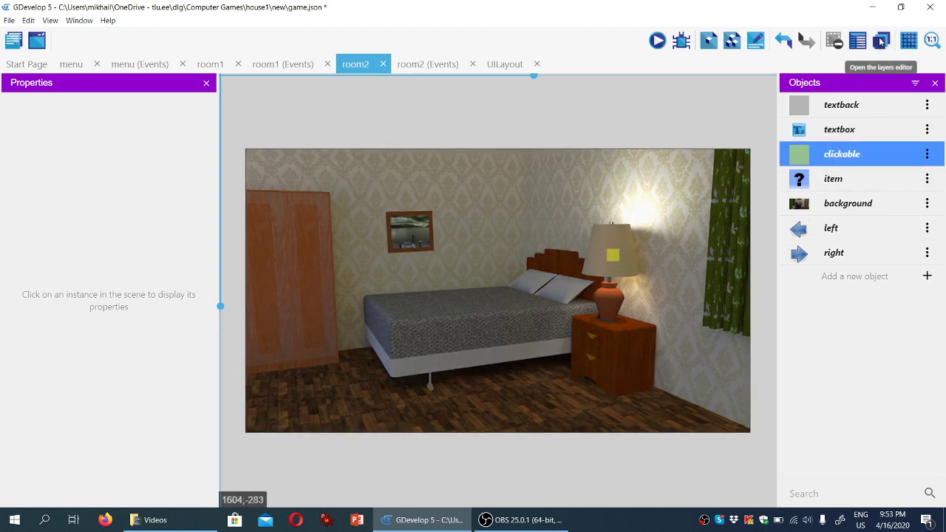
left_click(881, 42)
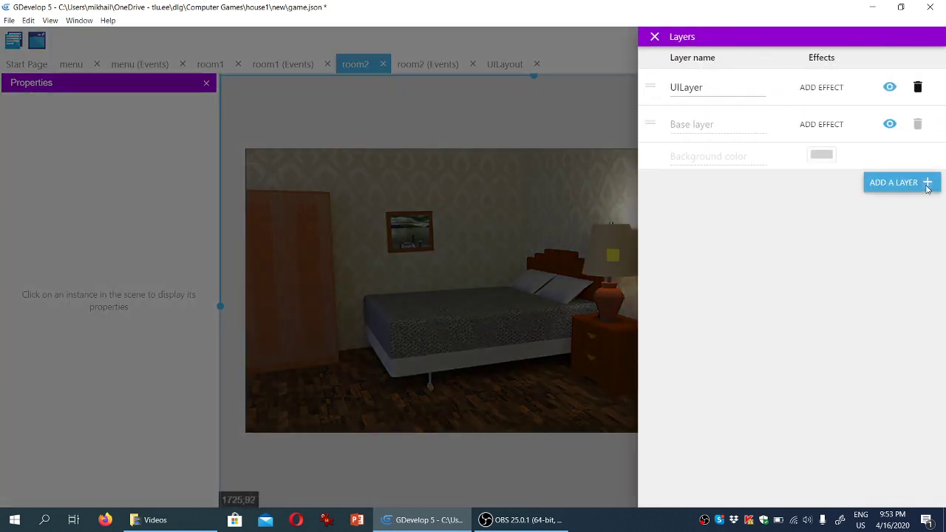
left_click(927, 187)
left_click(707, 85)
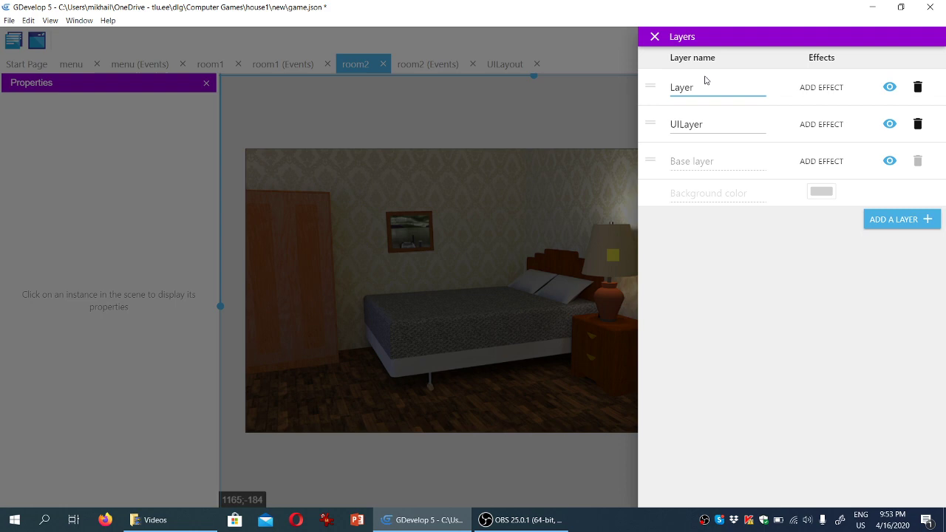
double_click(704, 78)
type("click")
left_click(566, 99)
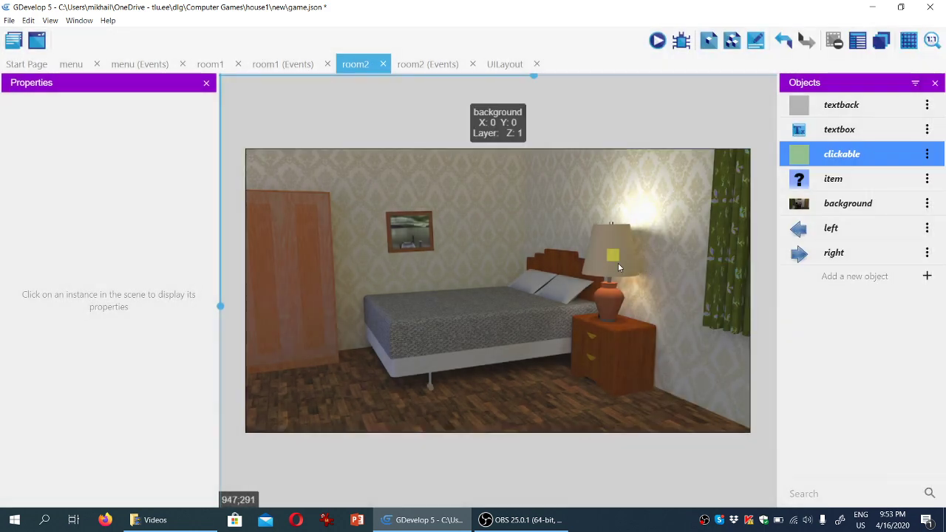
Step: Enlarge the clickable box and move it over the lamp so it covers the whole lamp
left_click(624, 265)
mouse_move(626, 267)
left_mouse_down()
mouse_move(680, 315)
mouse_move(612, 359)
left_mouse_up()
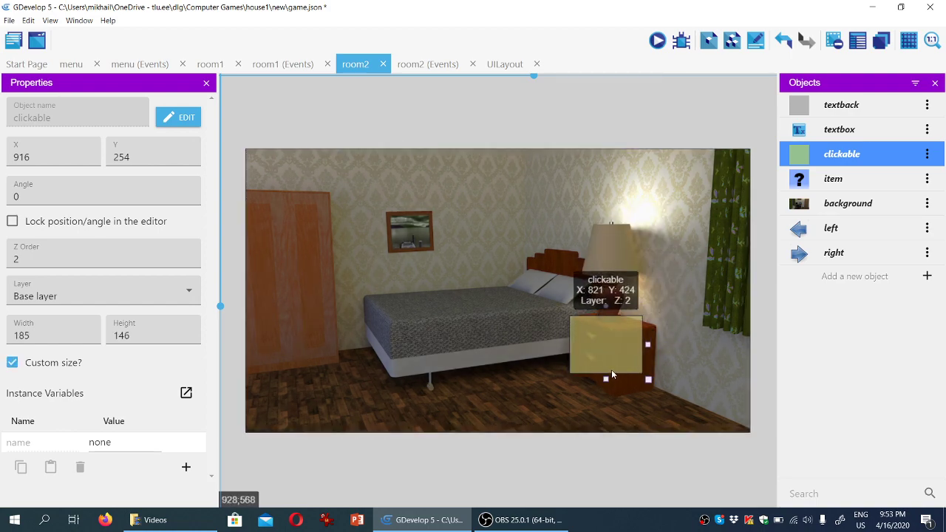
left_click_drag(610, 366, 620, 277)
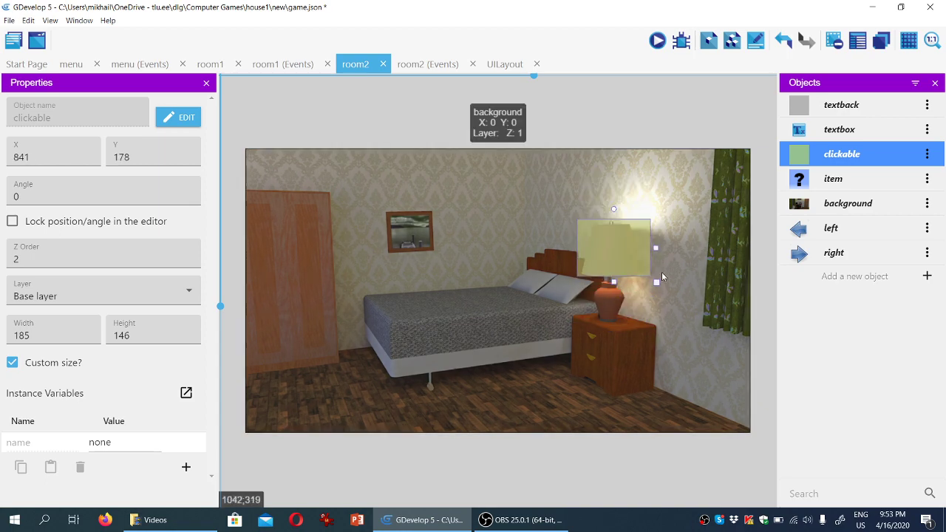
left_click_drag(653, 306, 664, 328)
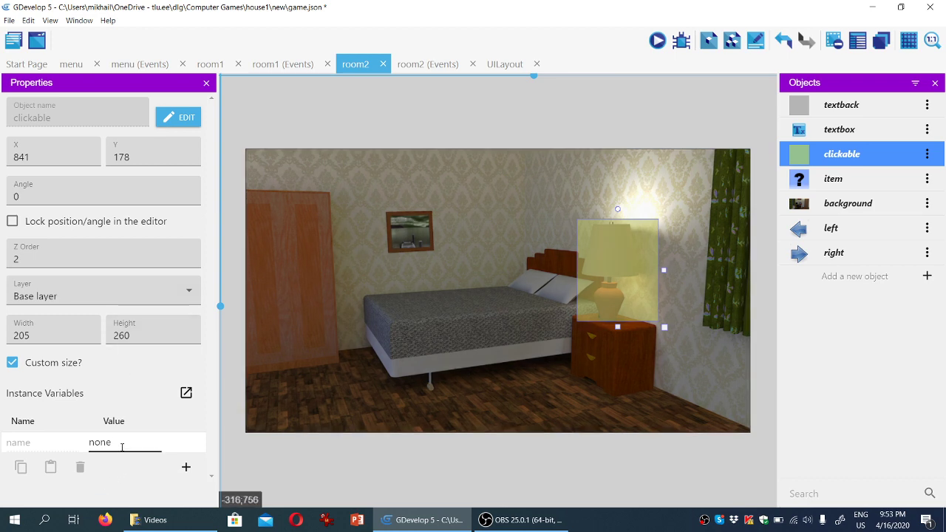
left_click_drag(123, 446, 64, 446)
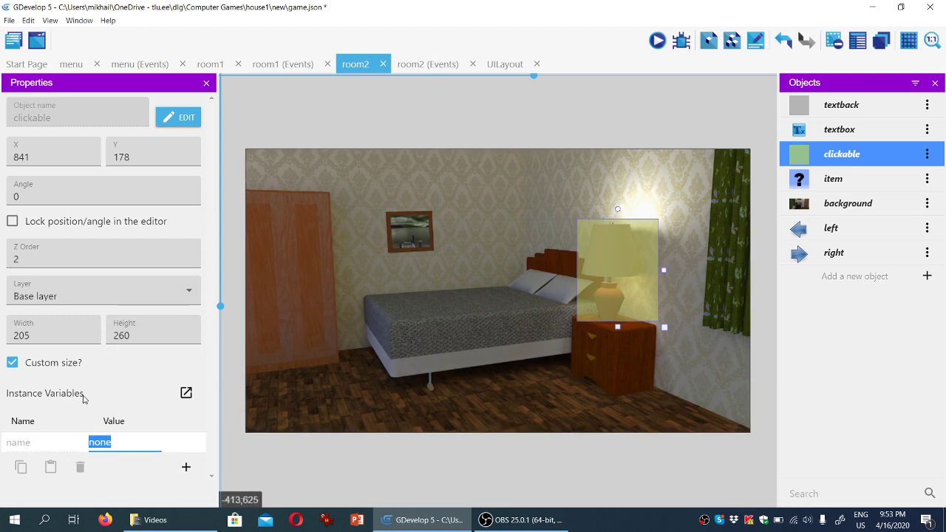
type("lamp")
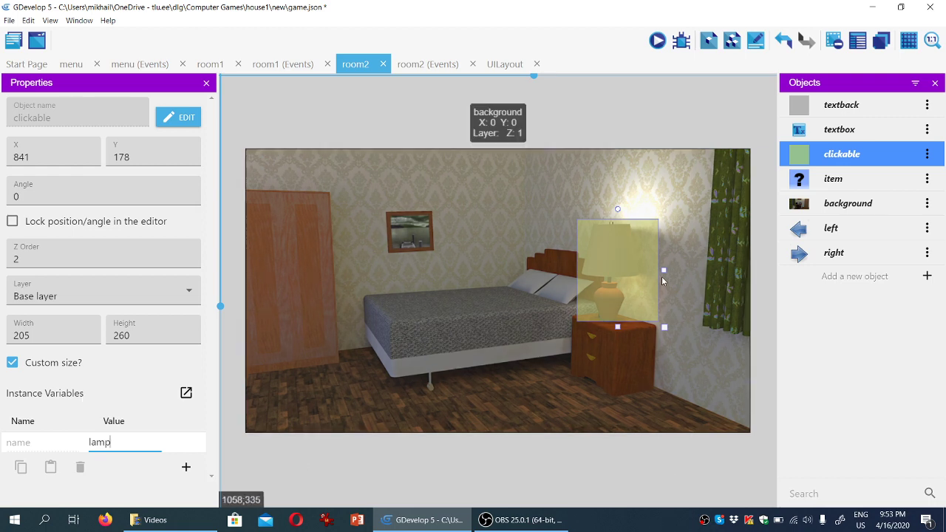
left_click(664, 267)
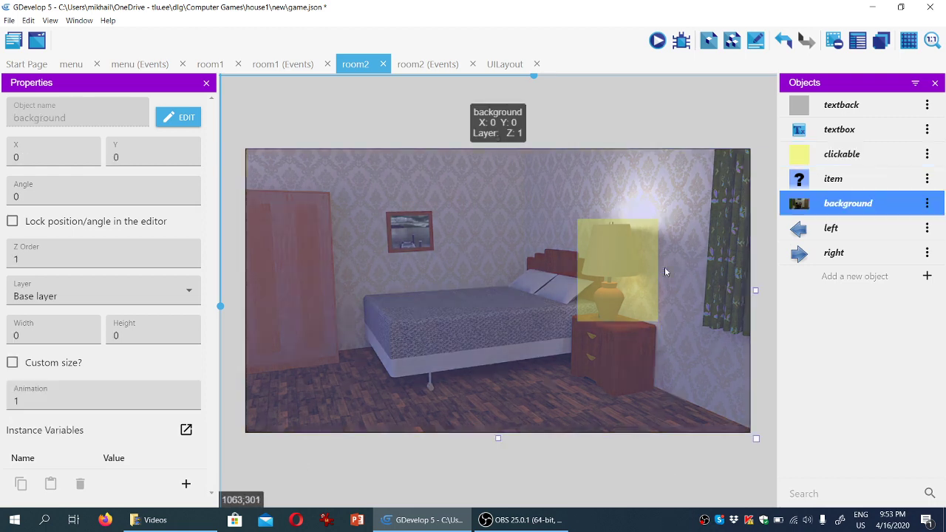
left_click(635, 470)
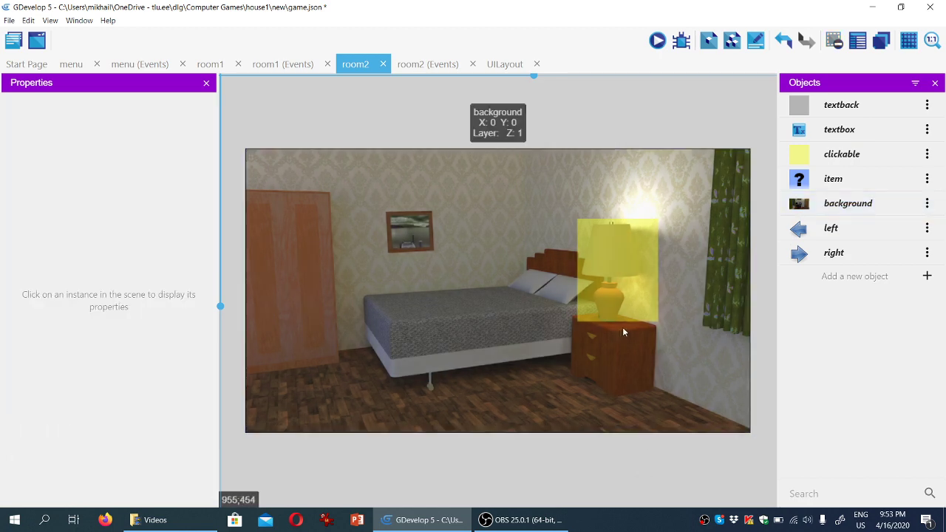
left_click(654, 242)
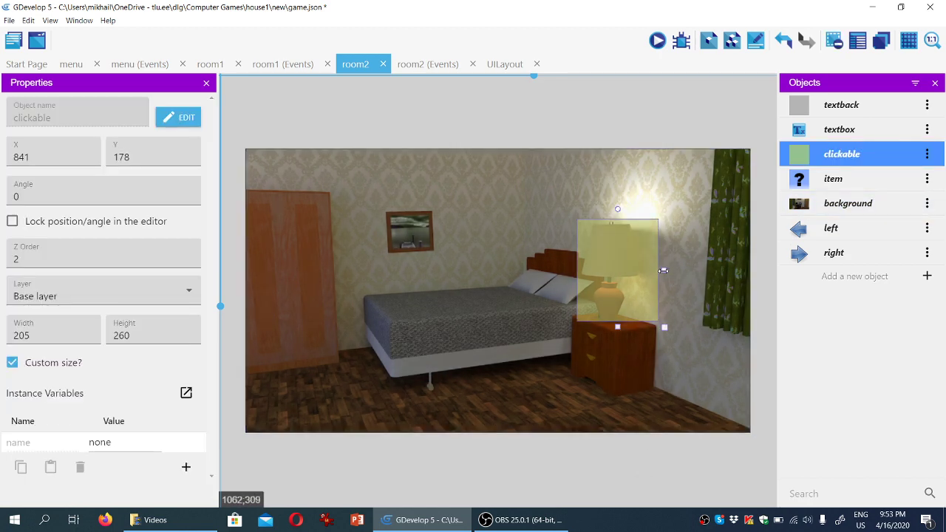
Step: Narrow the lamp box, then place a second clickable box over the nightstand drawers valued 'drawer'
left_click_drag(664, 271, 654, 271)
left_click(625, 453)
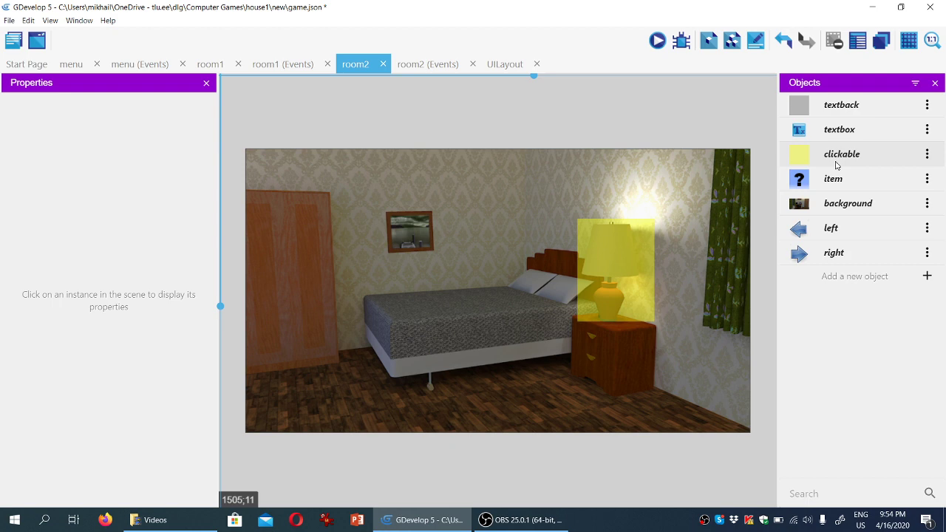
mouse_move(840, 155)
left_mouse_down()
mouse_move(572, 334)
mouse_move(661, 397)
left_mouse_up()
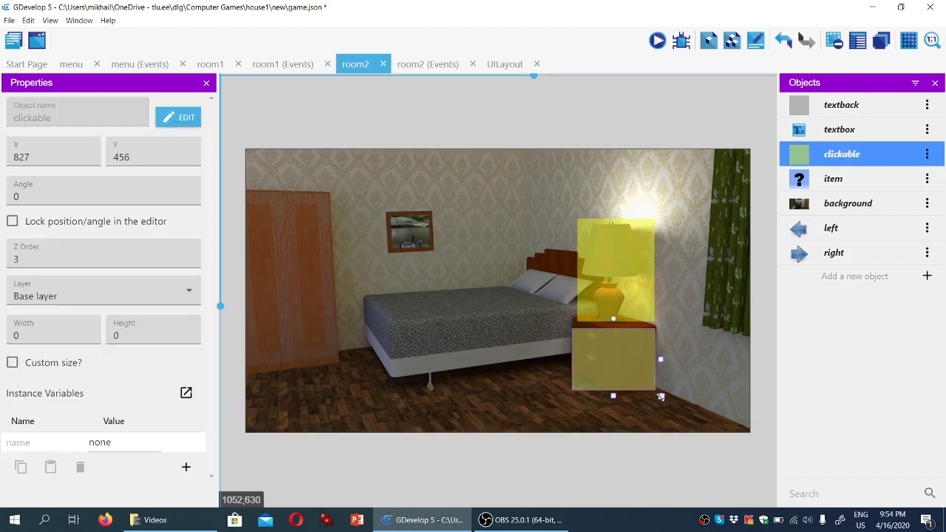
left_click_drag(613, 350, 611, 344)
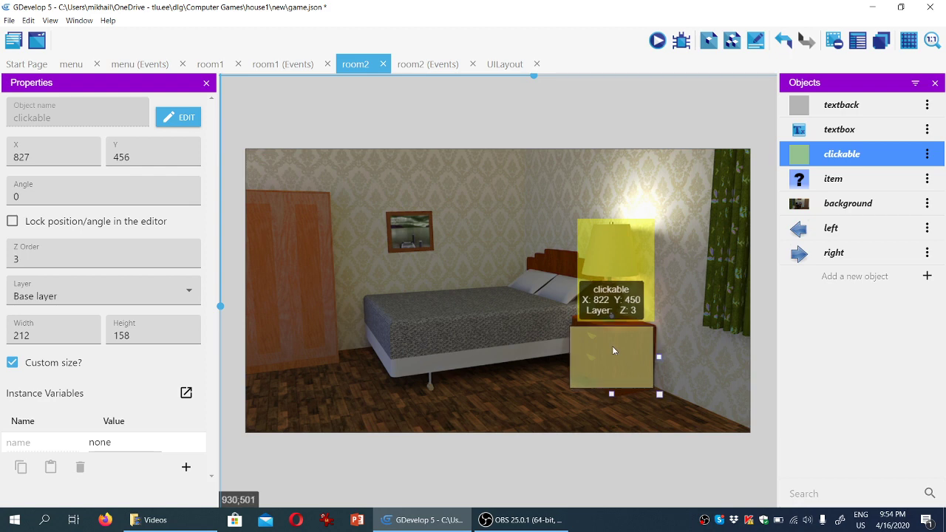
left_click_drag(657, 391, 664, 402)
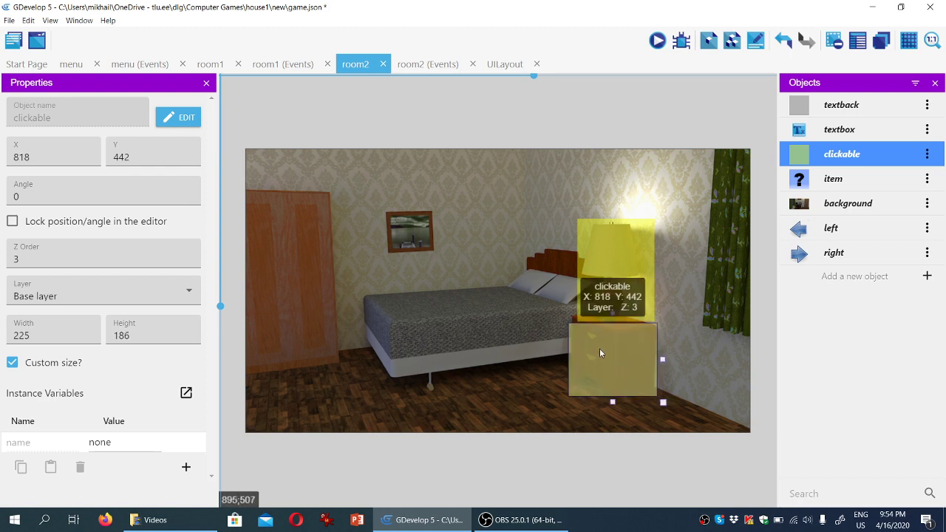
left_click_drag(127, 442, 73, 439)
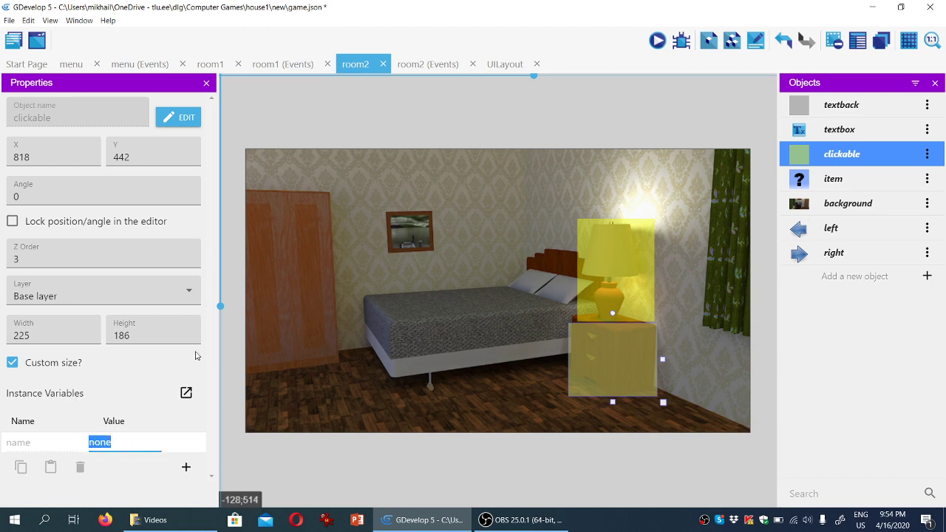
type("drawer")
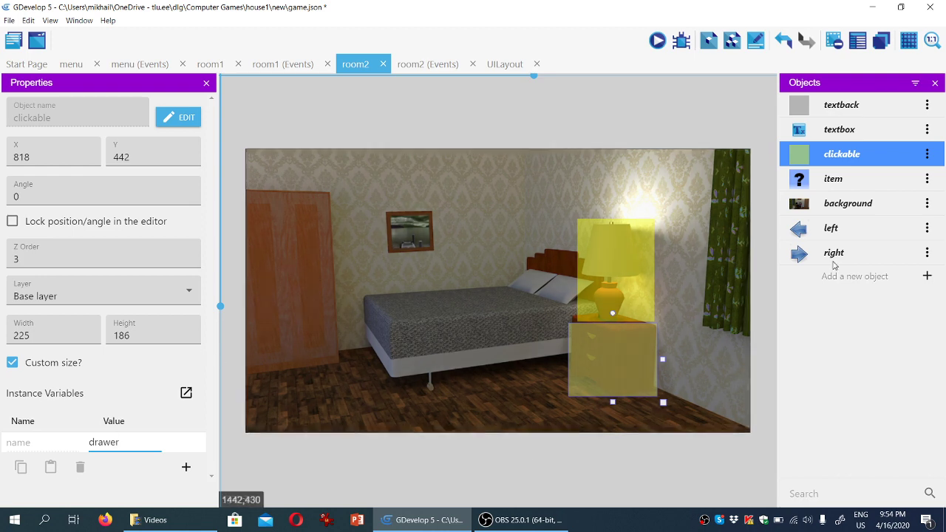
Step: Place a third clickable box over the bed, sized and rotated to match the bed's angle
left_click_drag(819, 162, 367, 300)
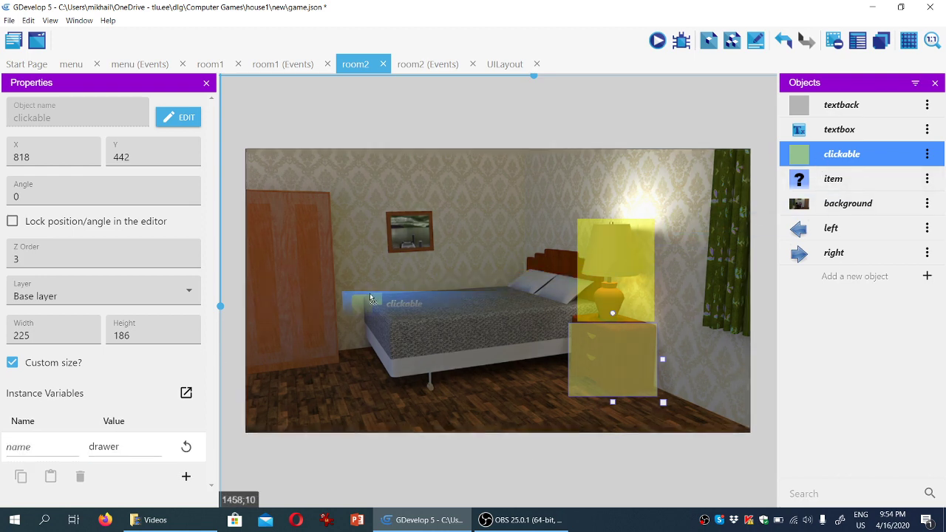
left_click_drag(382, 311, 566, 368)
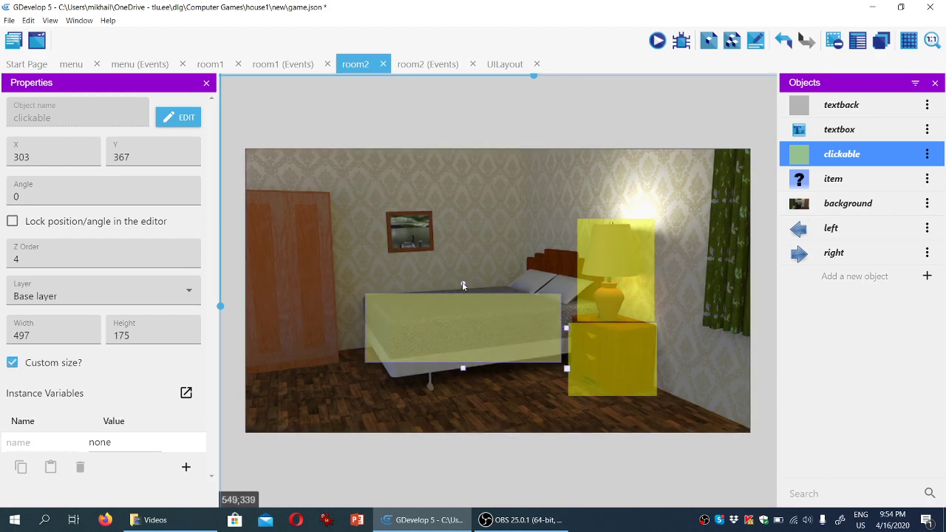
left_click_drag(462, 283, 467, 289)
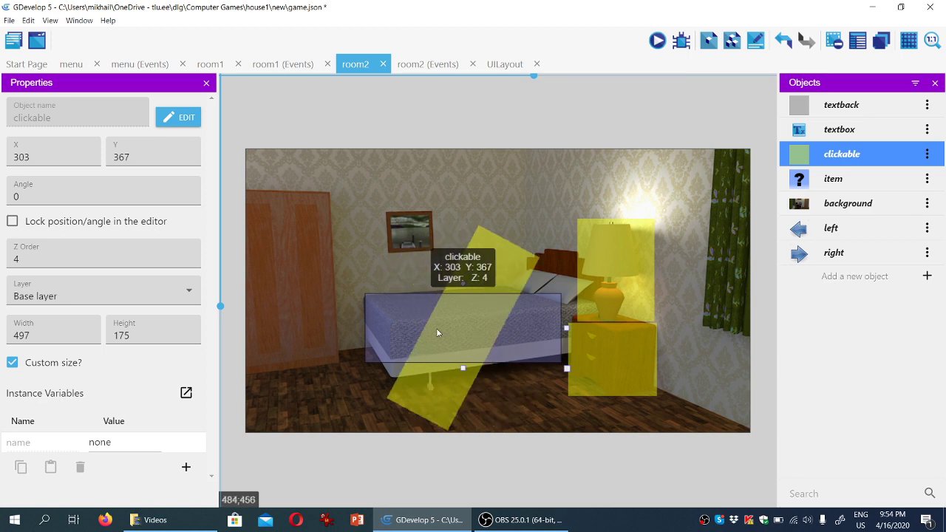
mouse_move(467, 285)
left_mouse_down()
mouse_move(428, 304)
mouse_move(431, 286)
left_mouse_up()
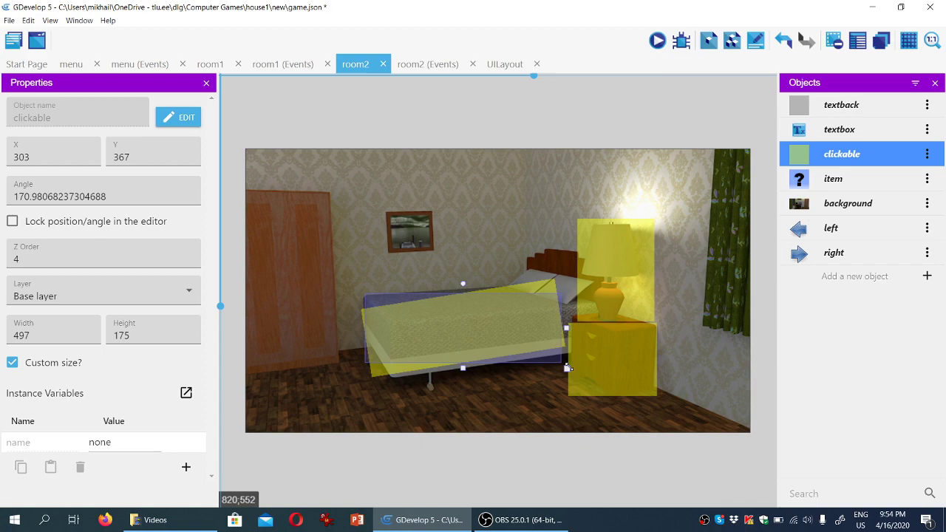
left_click_drag(565, 368, 565, 384)
left_click_drag(545, 353, 544, 333)
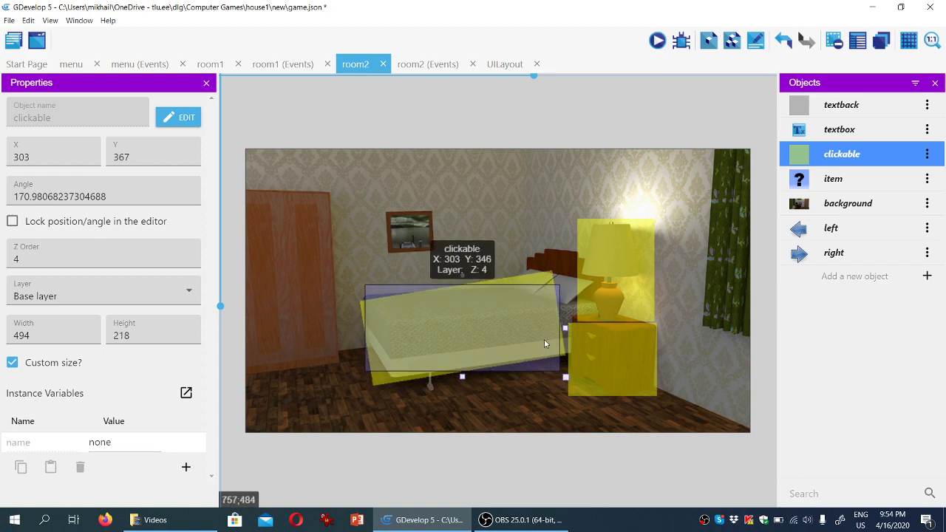
left_click_drag(564, 377, 568, 381)
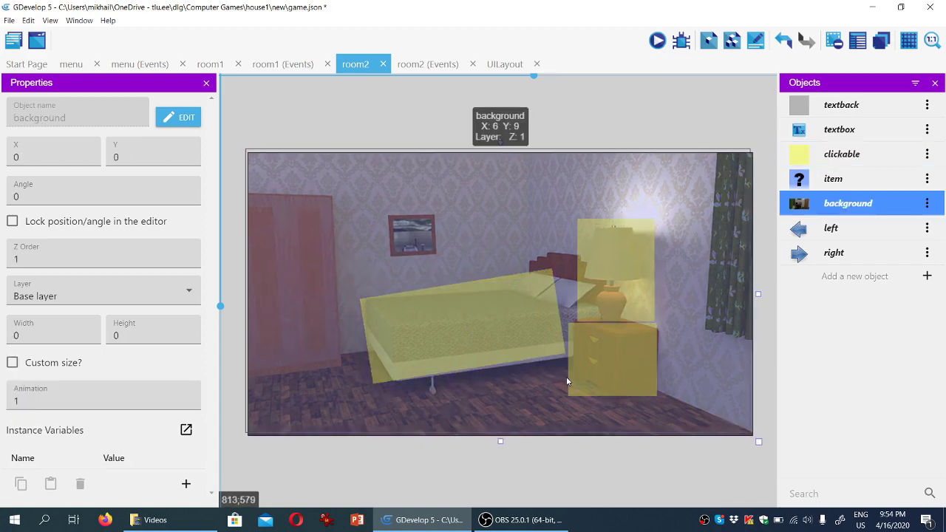
key("ctrl+z")
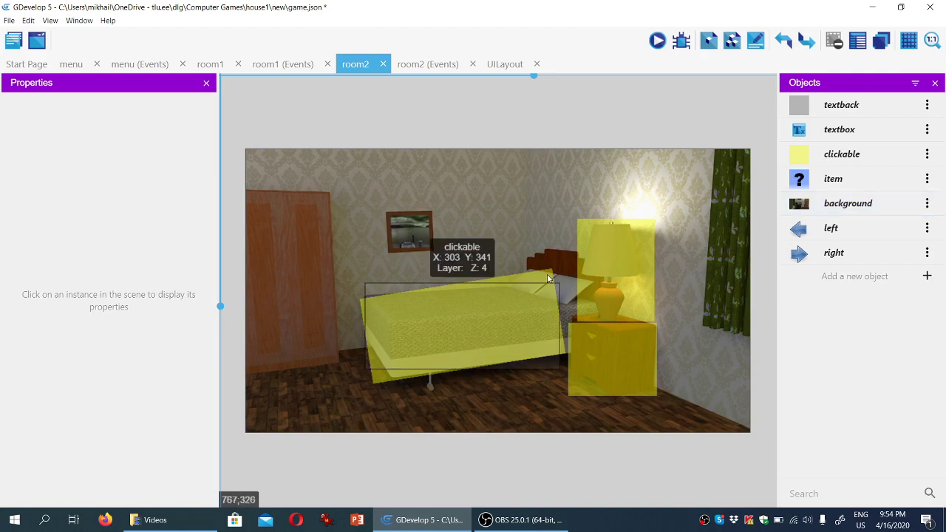
Step: Set the bed box's instance variable value to 'bed'
left_click(558, 328)
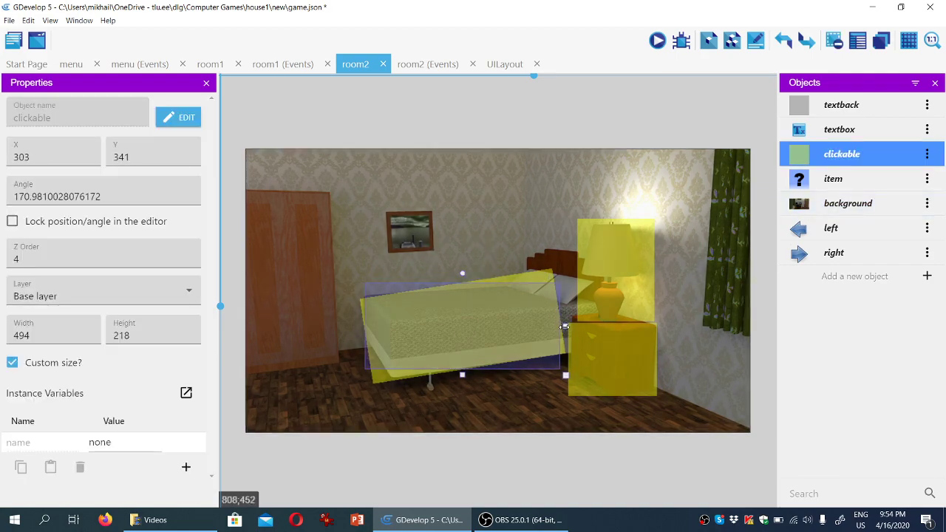
left_click(538, 411)
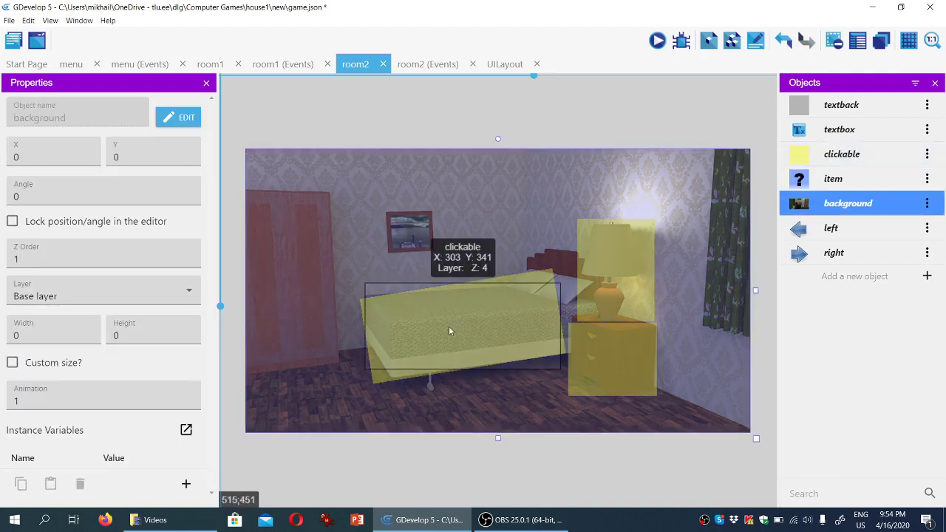
left_click(448, 330)
double_click(100, 442)
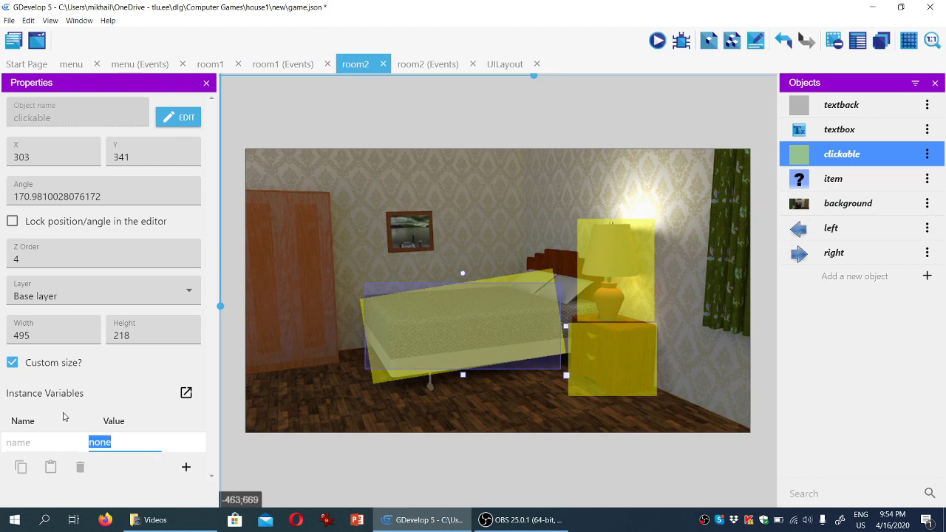
type("bed")
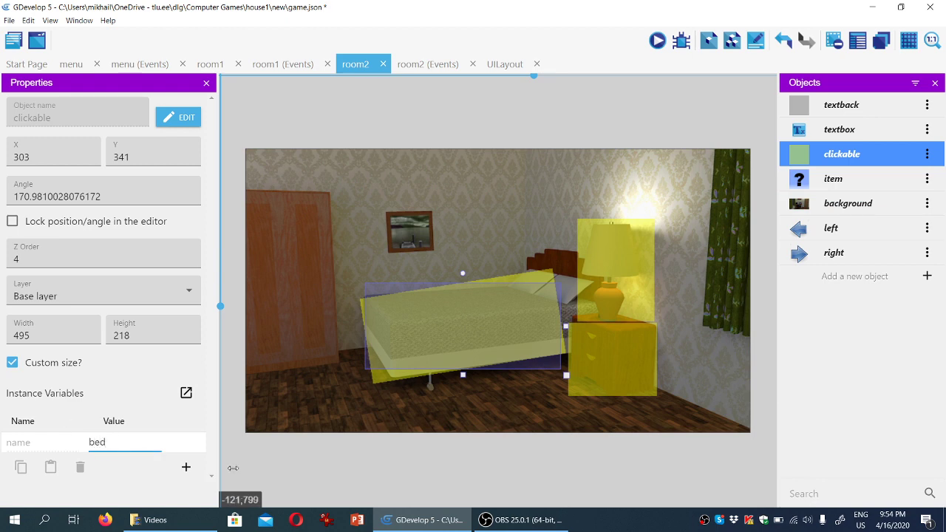
left_click(427, 459)
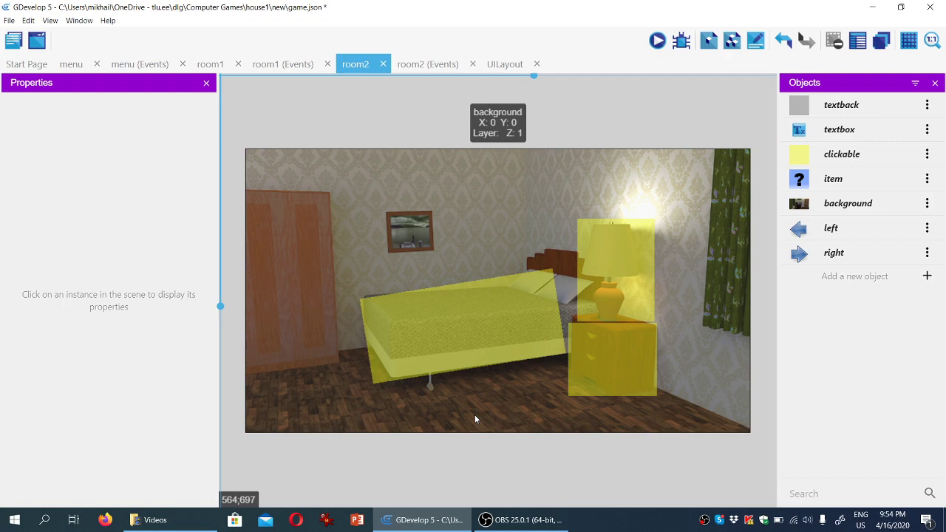
Step: Copy room1's clickable event with its door, window, fries and bin sub-events and paste it into room2
left_click(418, 63)
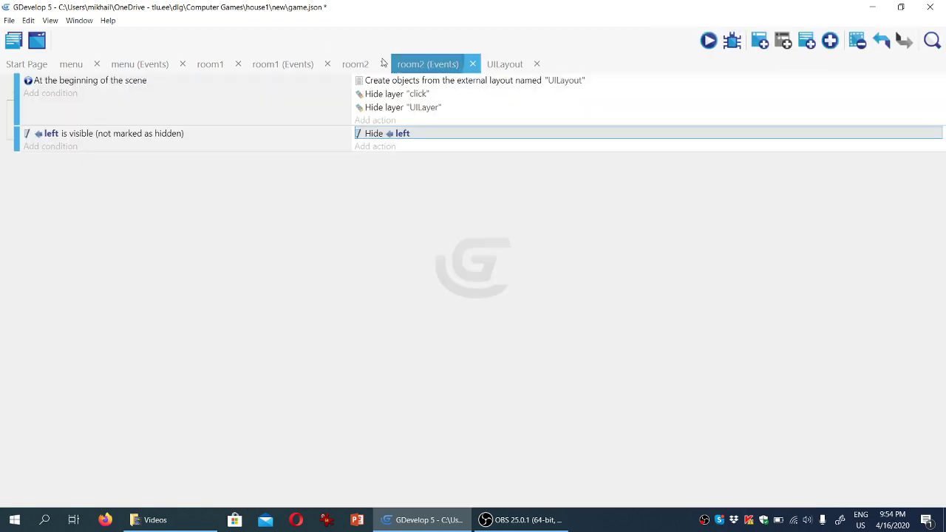
left_click(273, 64)
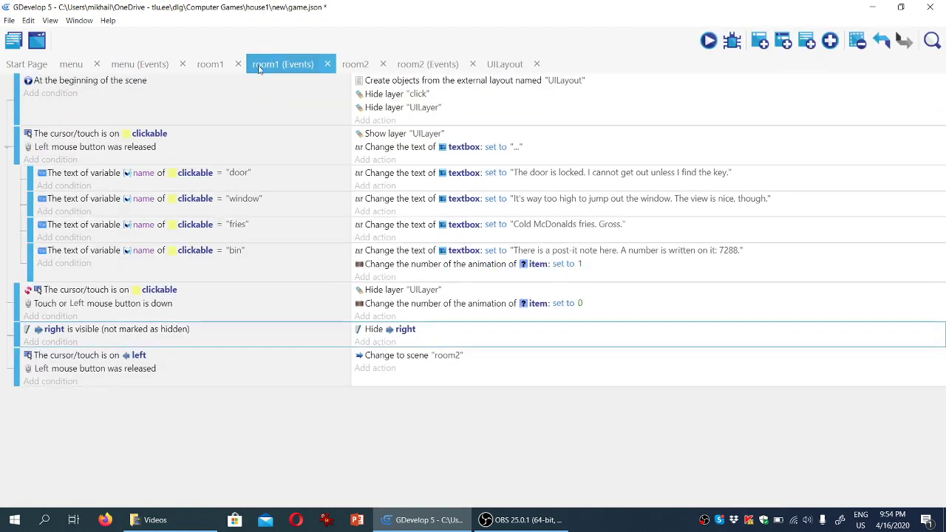
left_click(241, 156)
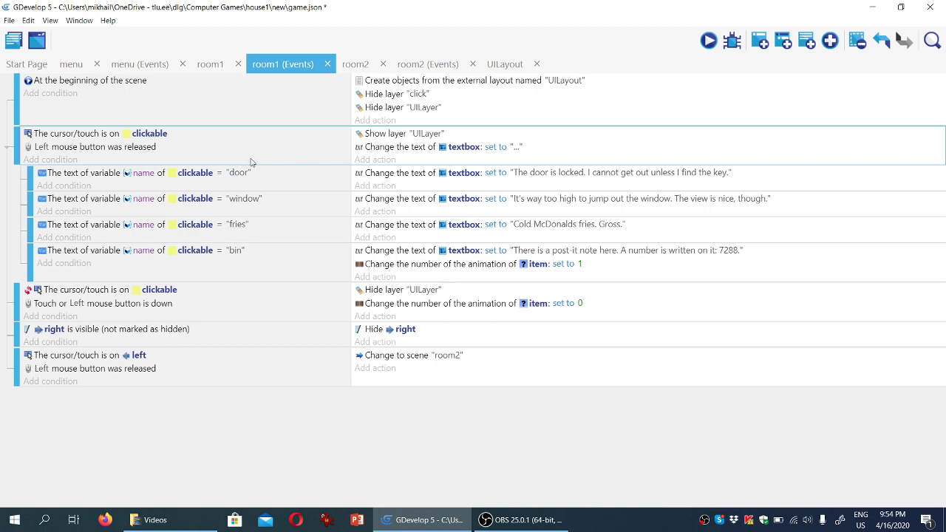
right_click(301, 189)
left_click(367, 193)
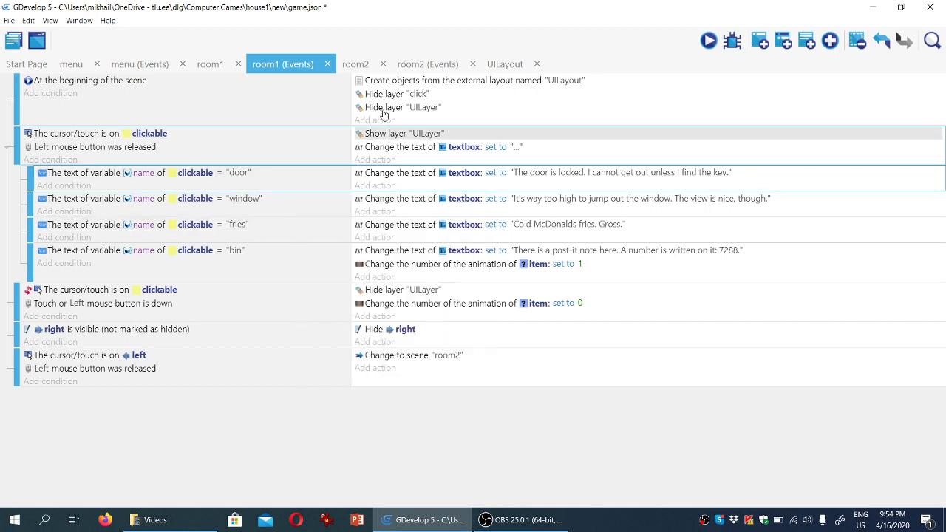
left_click(428, 63)
right_click(99, 152)
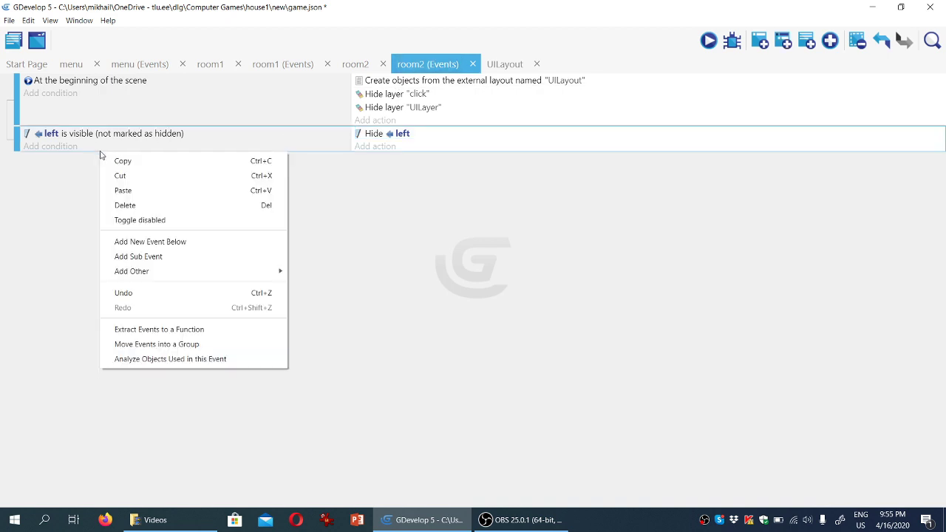
left_click(139, 189)
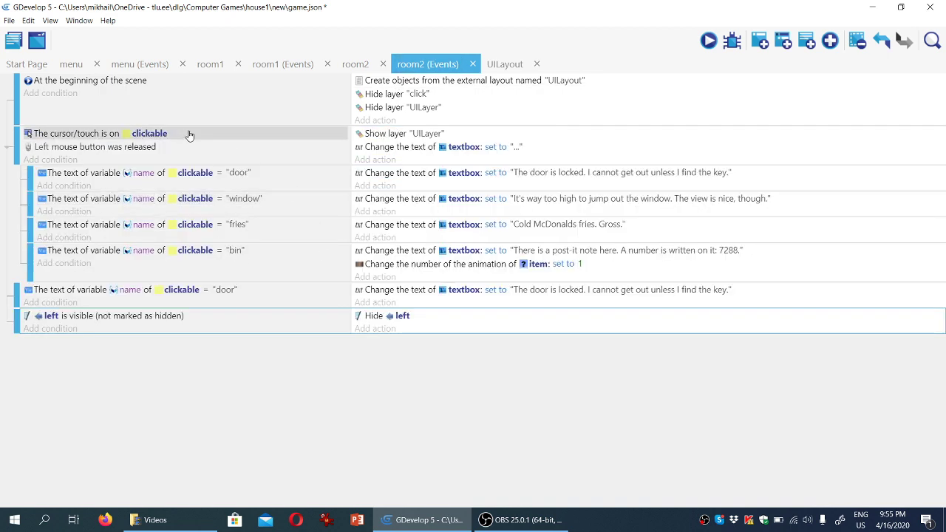
Step: Change the first sub-event's comparison value from 'door' to 'bed'
left_click(238, 173)
left_click(176, 208)
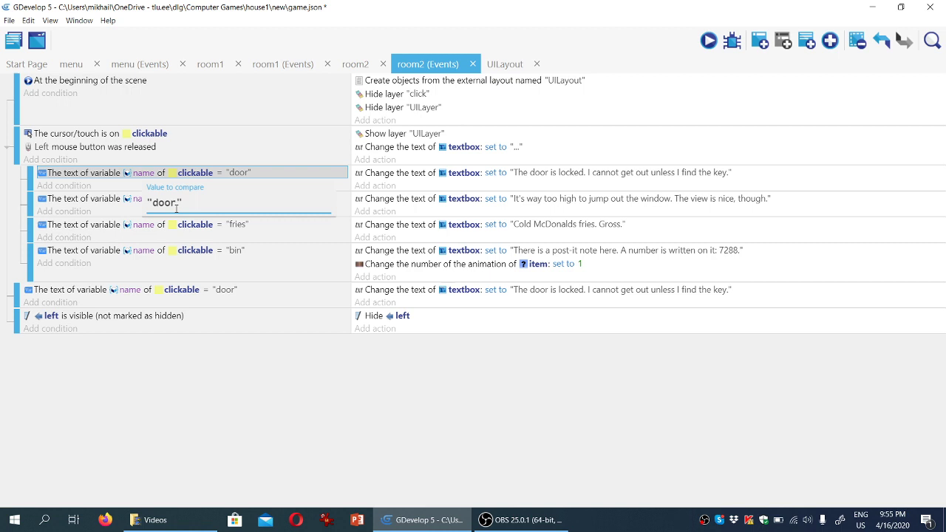
double_click(175, 206)
type("e")
Step: Set that sub-event's message text to "I'm not sleepy."
left_click(640, 172)
double_click(640, 172)
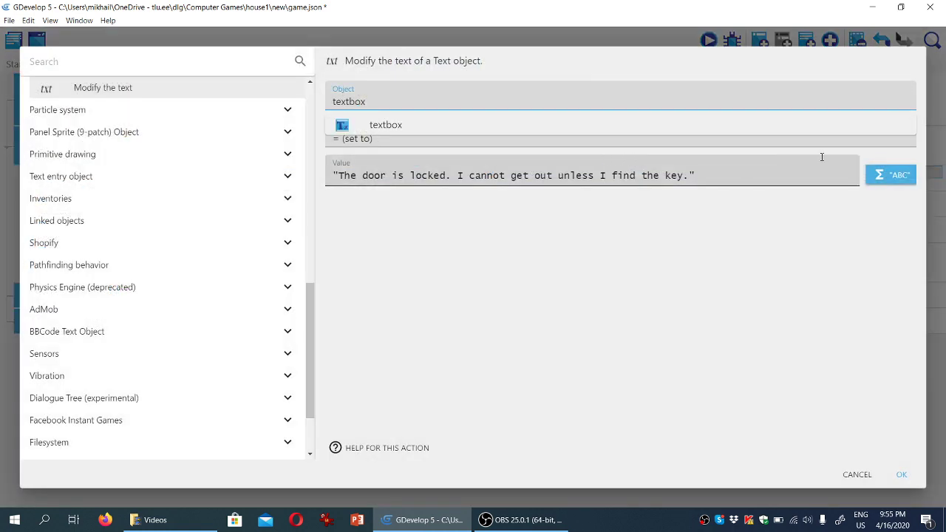
triple_click(713, 168)
type("\"I")
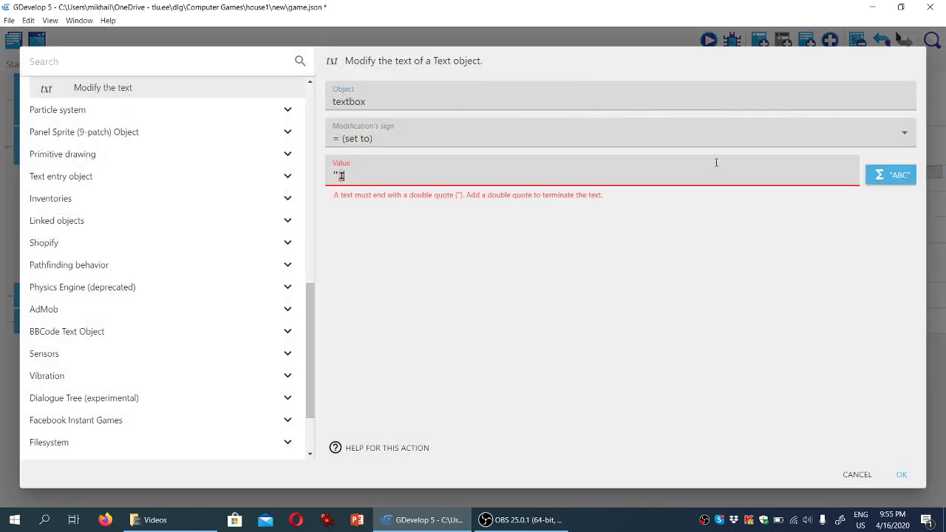
type("'m not sleepy.\"")
left_click(902, 474)
left_click(243, 198)
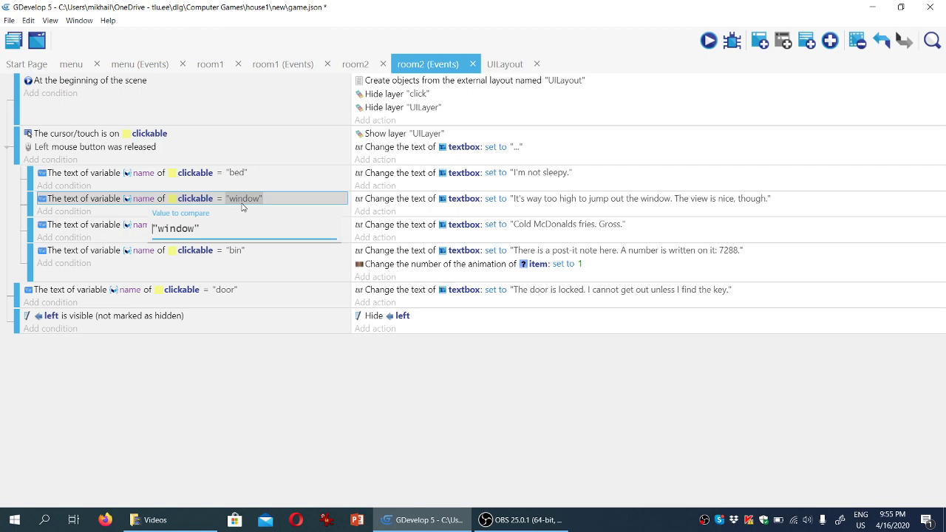
left_click(355, 64)
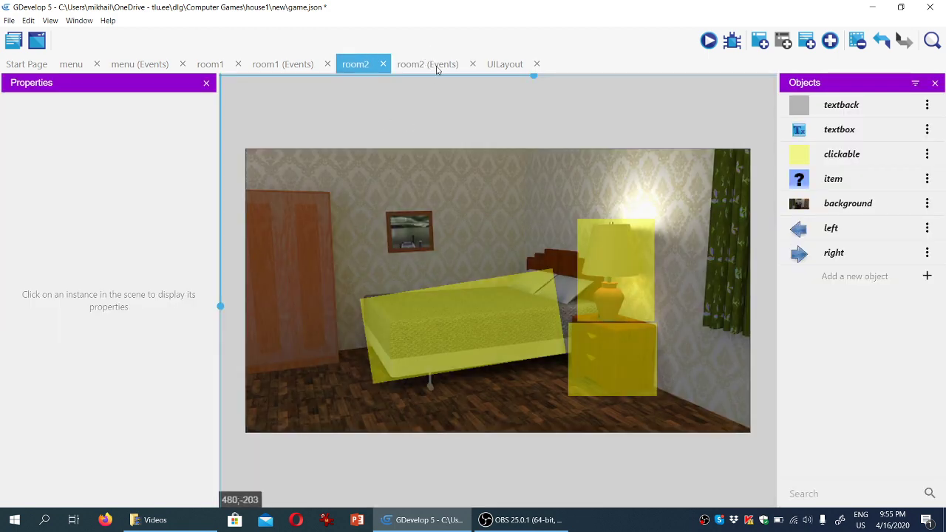
Step: Change the window sub-event's condition value to 'lamp' in room2's events
left_click(432, 64)
double_click(240, 199)
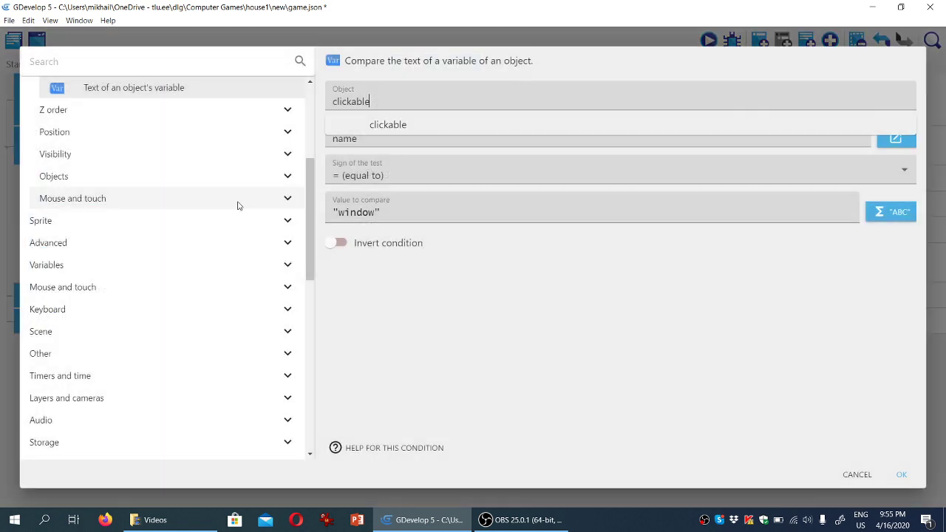
left_click(392, 211)
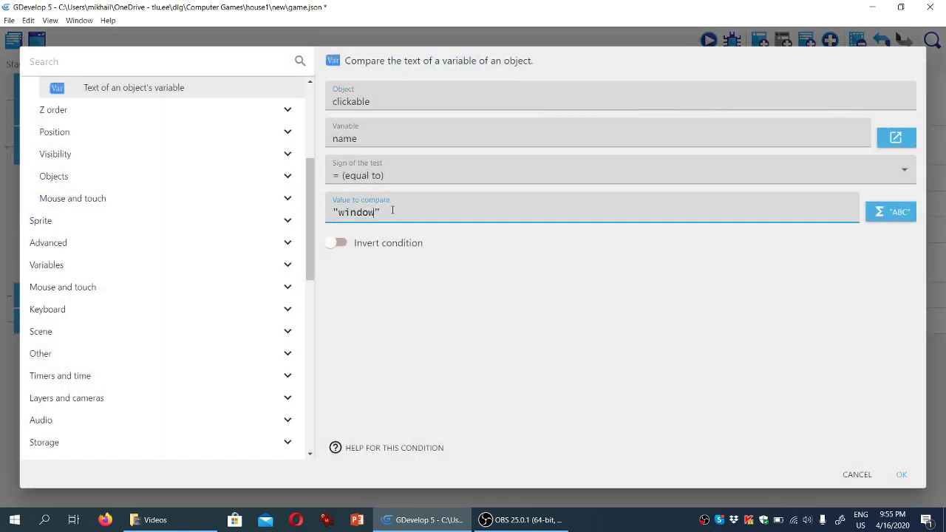
key("ctrl+shift+Left")
type("lamp")
left_click(907, 476)
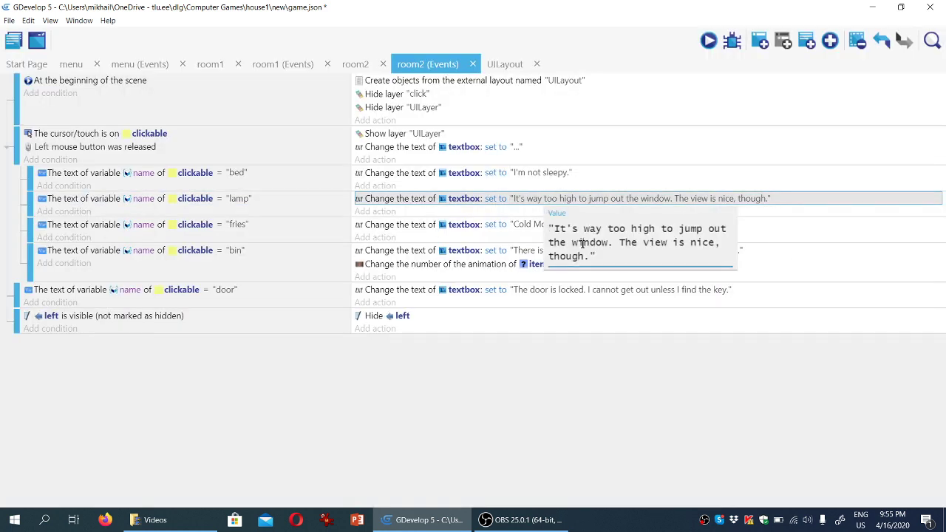
Step: Replace its message with 'It's rather dark here as it is. I'd prefer to keep the light on.'
key("ctrl+a")
type("\"It")
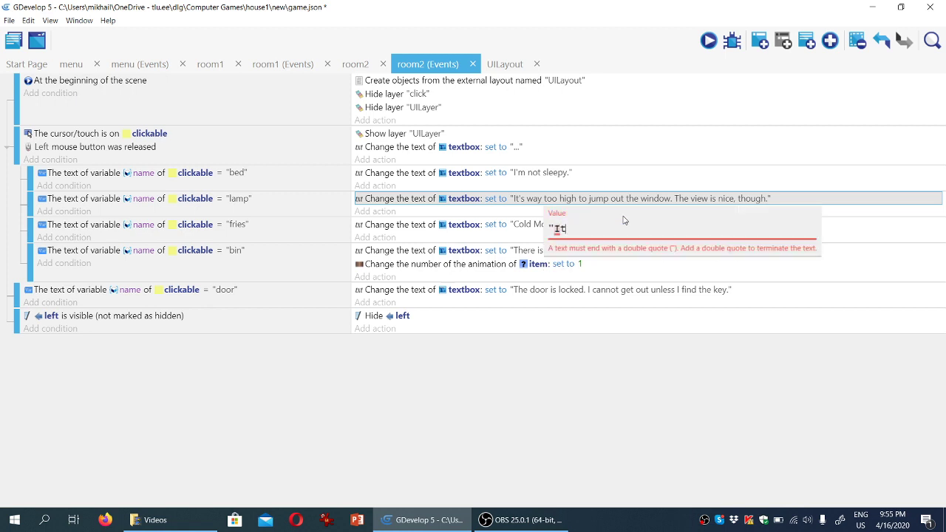
type("'s rather ")
type("dark here as")
type(" it is")
key("BackSpace")
type("prefer")
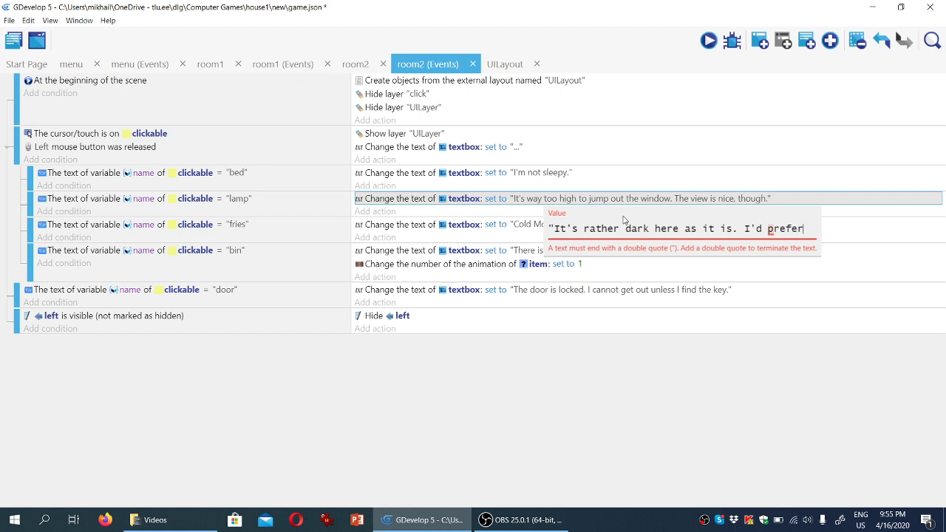
type(" to keep")
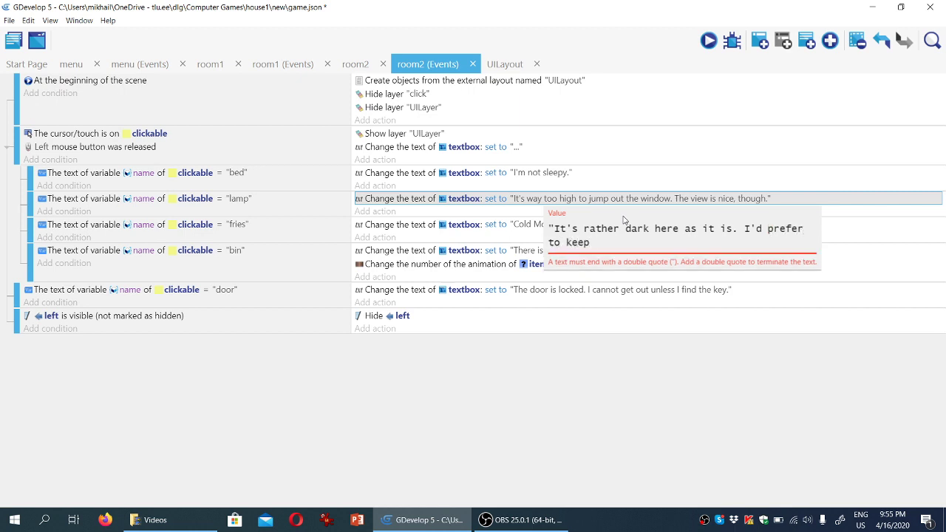
type(" the light")
type(" on.")
Step: Commit the lamp message and change the fries condition value to 'drawer'
left_click(239, 224)
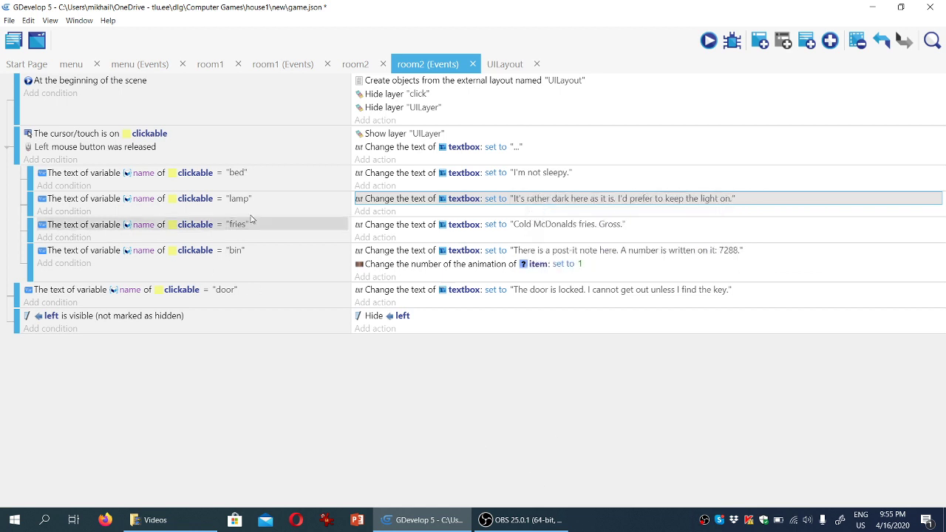
left_click(238, 224)
left_click(229, 226)
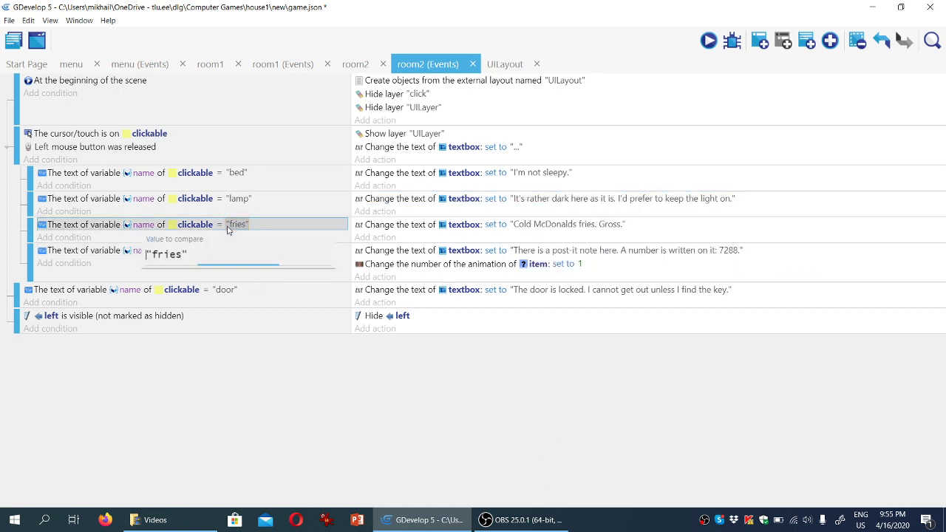
double_click(250, 258)
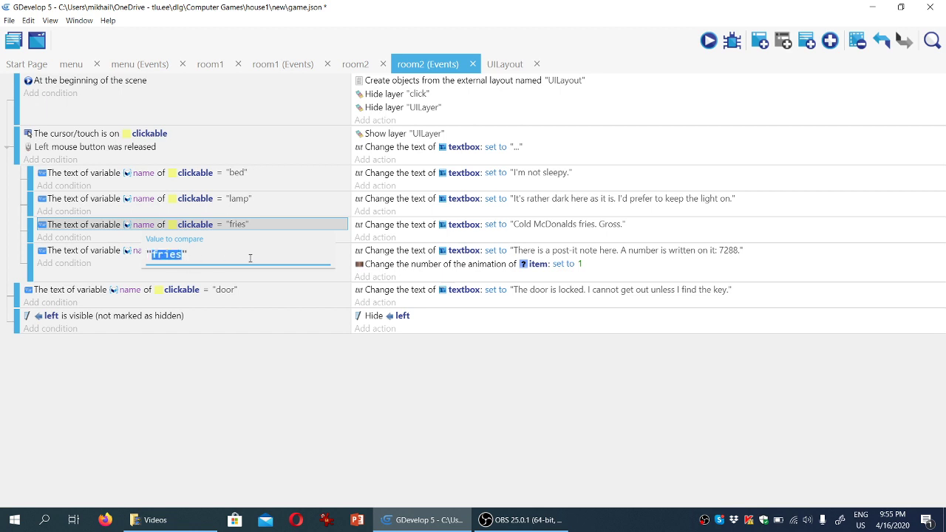
type("dra")
type("wer")
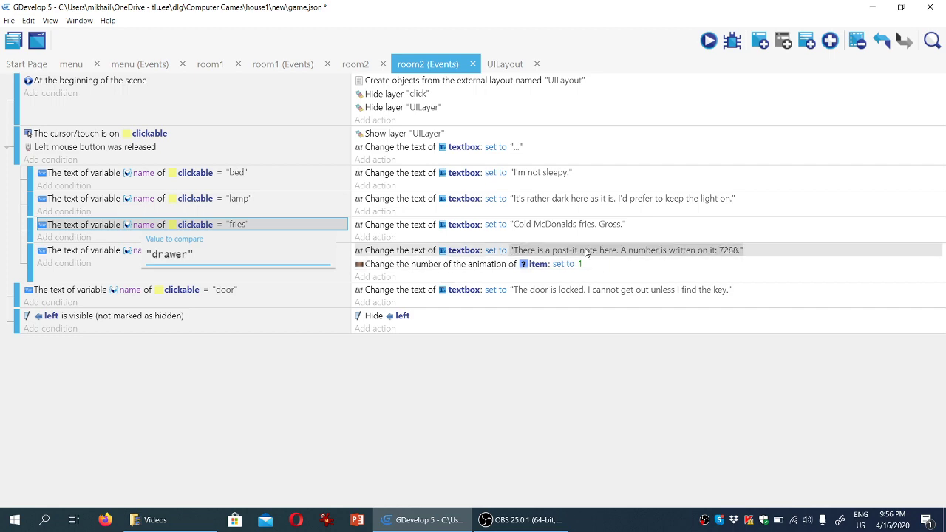
left_click(585, 252)
Step: Replace the post-it message action's text with 'The drawers are empty.'
double_click(588, 255)
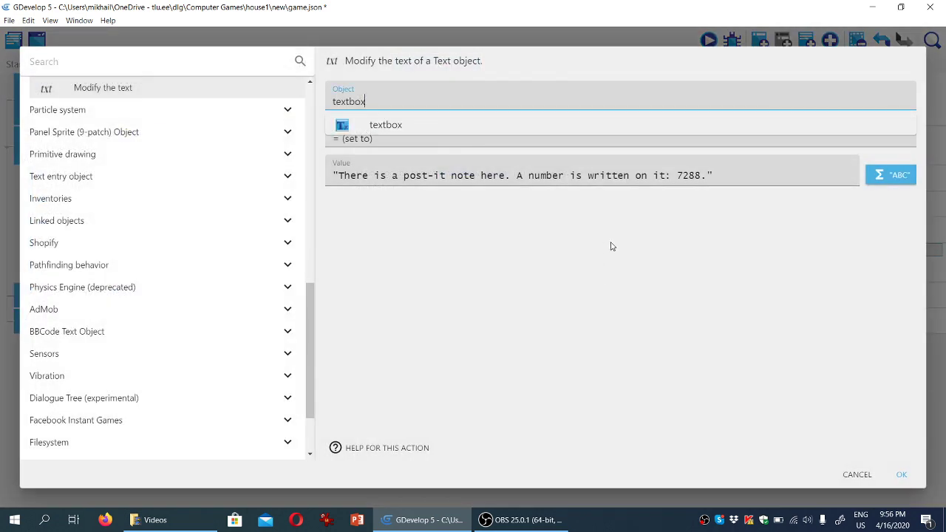
left_click(707, 175)
left_click_drag(710, 175, 340, 173)
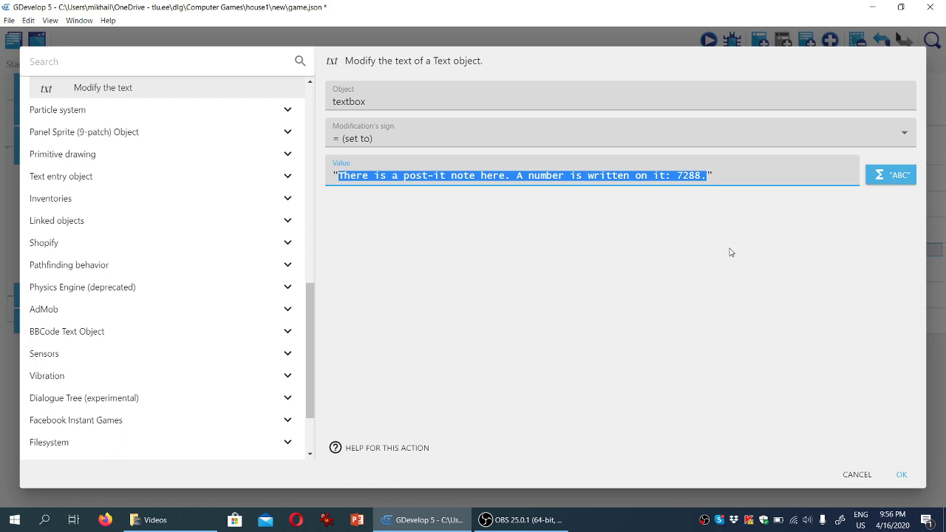
type("The dr")
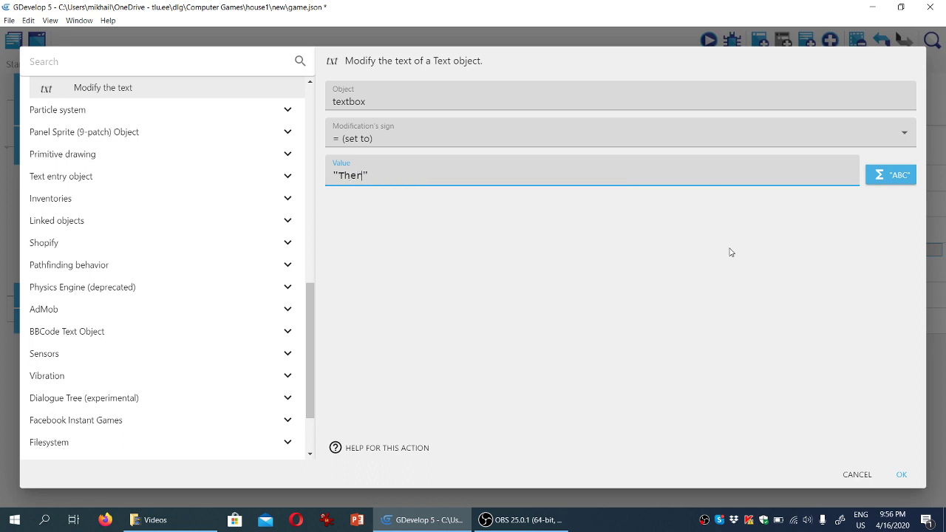
type("awers a")
type("re emp")
type("ty.")
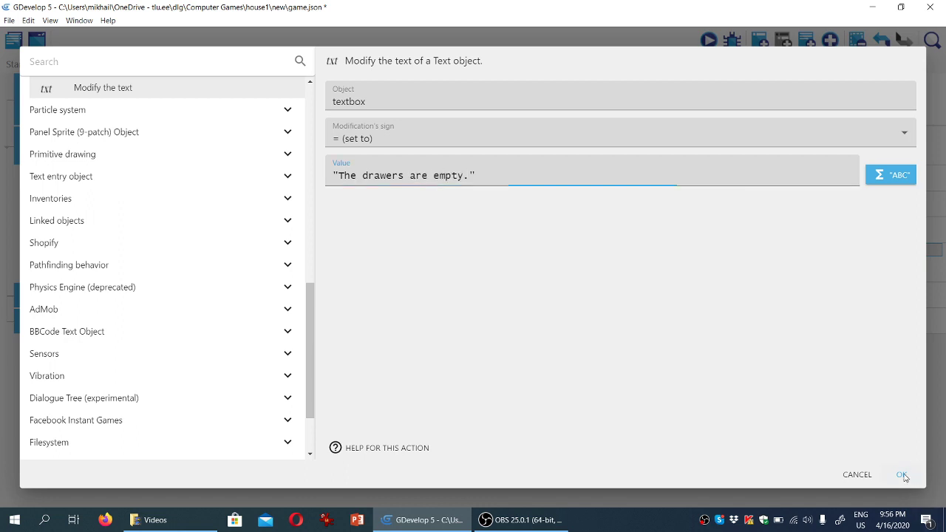
left_click(903, 476)
Step: Delete the bin event's animation-change action and the door event from room2
left_click(483, 267)
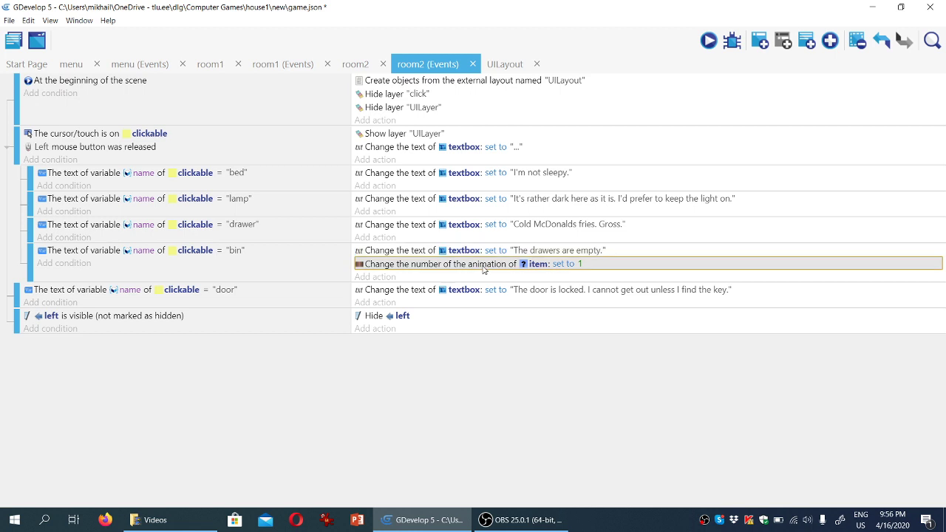
key("Delete")
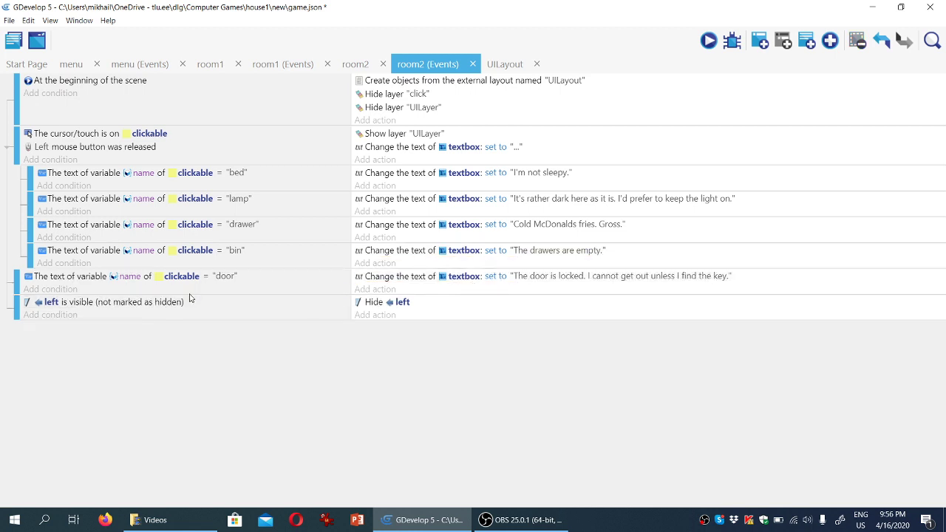
left_click(196, 293)
key("Delete")
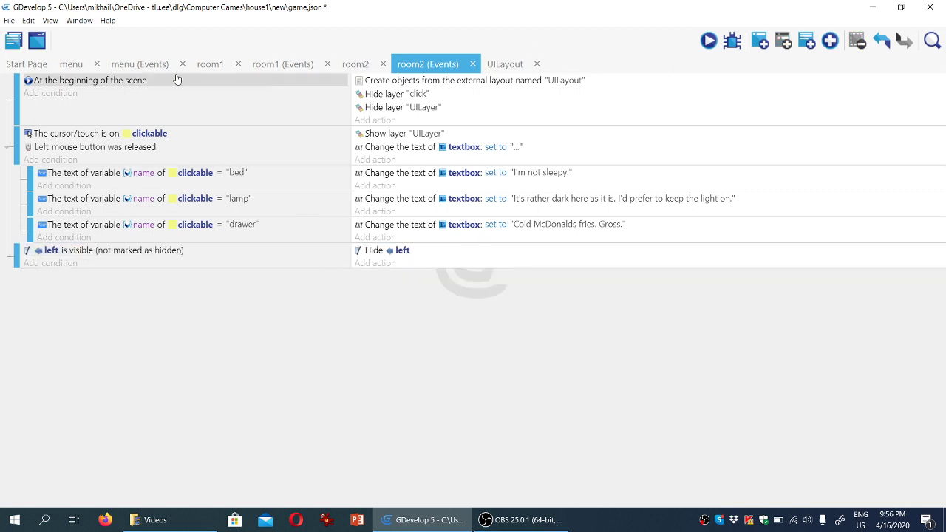
Step: Switch to room1 and briefly run and close a game preview
left_click(206, 64)
left_click(658, 42)
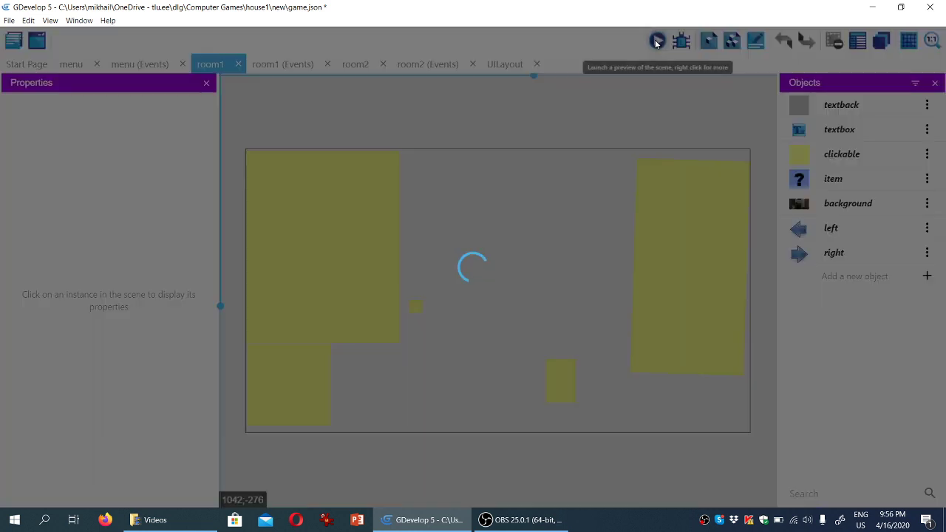
left_click(852, 28)
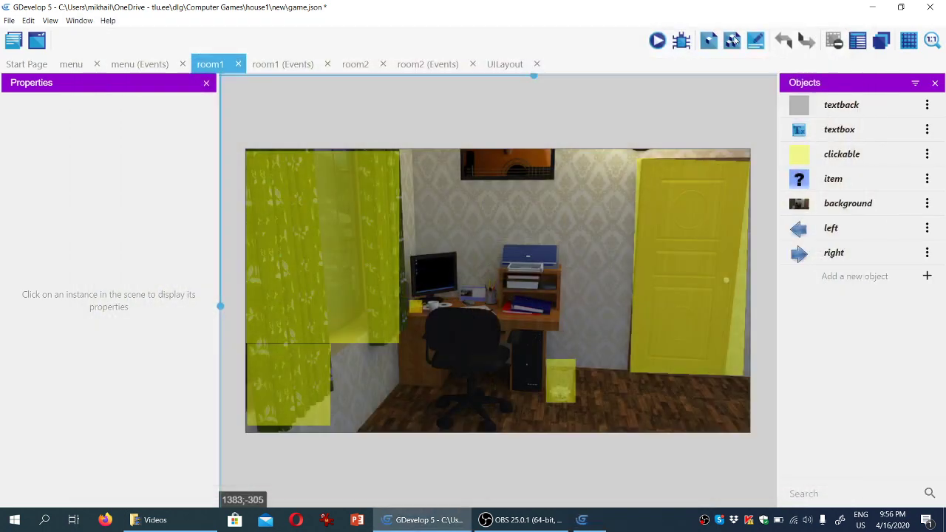
Step: Move room2's bed and nightstand clickable areas onto the 'click' layer, then return to room1
left_click(420, 64)
left_click(355, 65)
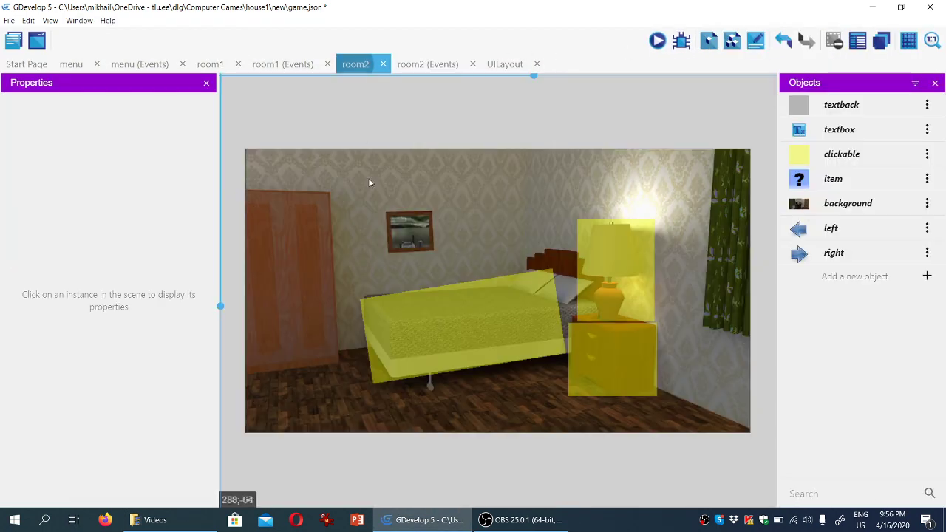
left_click(482, 304)
left_click(638, 236, "shift")
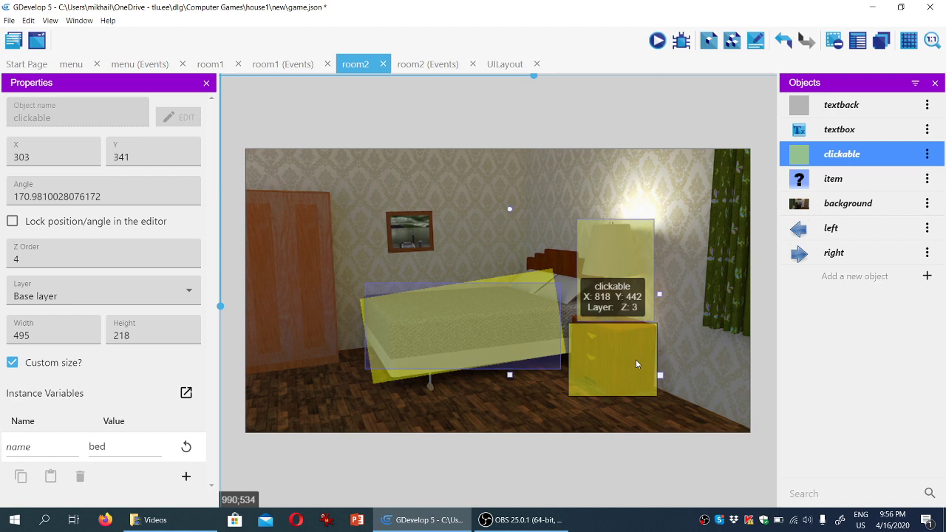
left_click(81, 296)
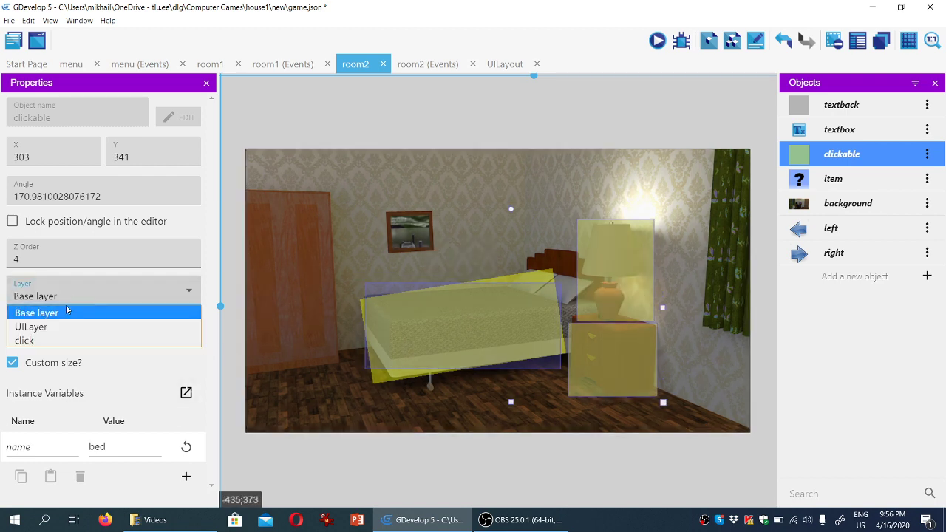
left_click(48, 342)
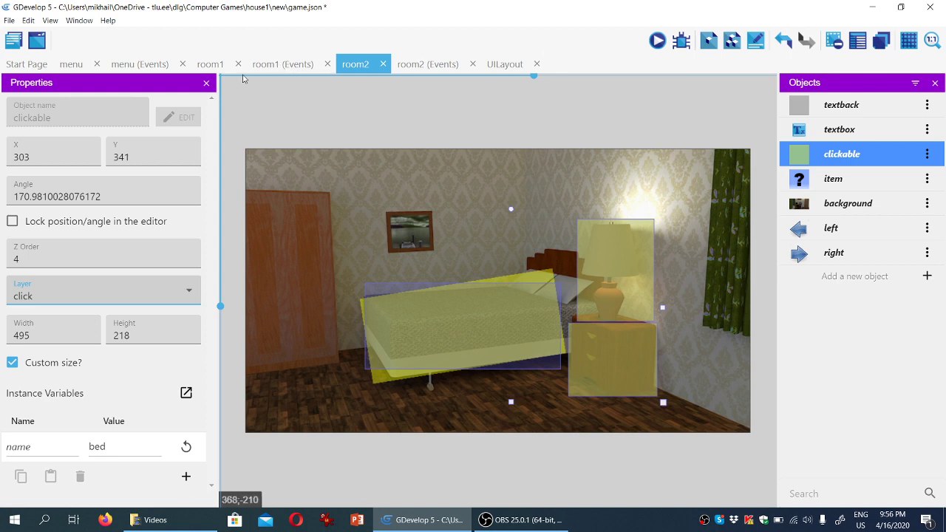
left_click(210, 64)
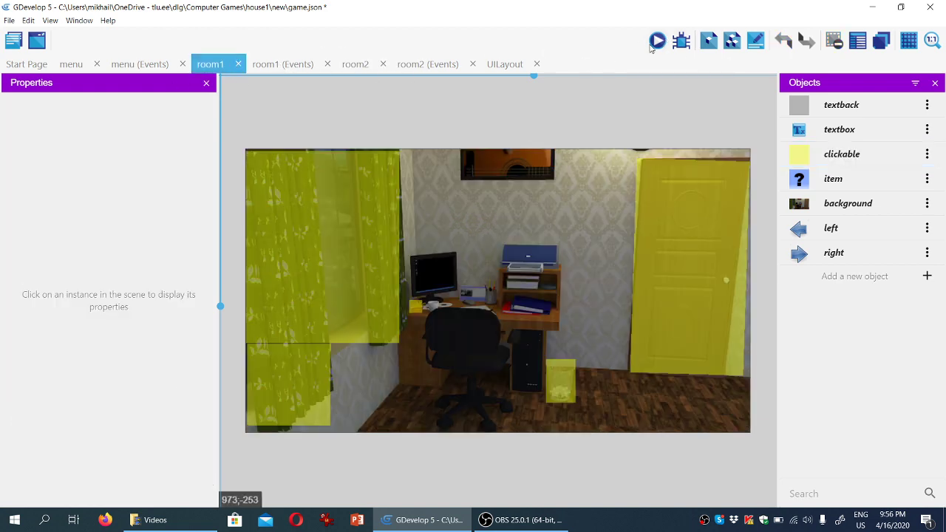
Step: Preview the game, test room1's door and post-it messages, and travel to room2
left_click(651, 44)
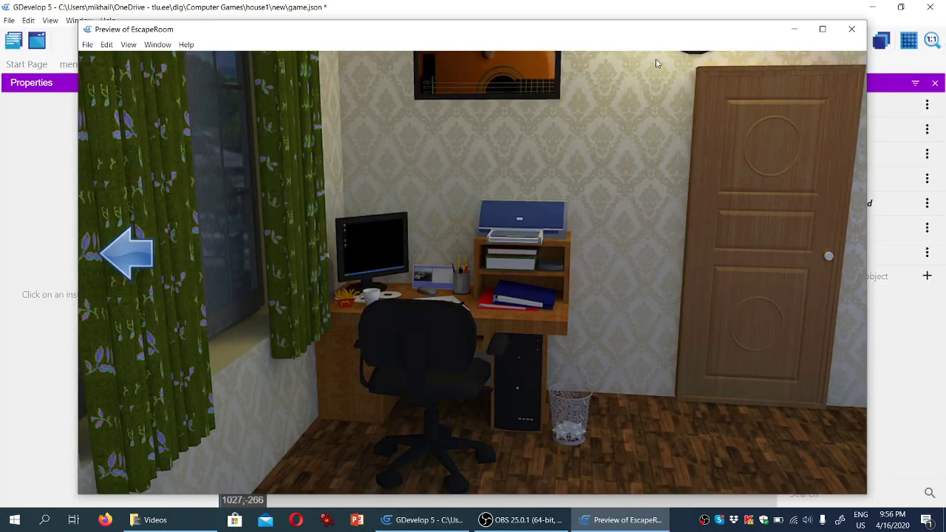
left_click(774, 308)
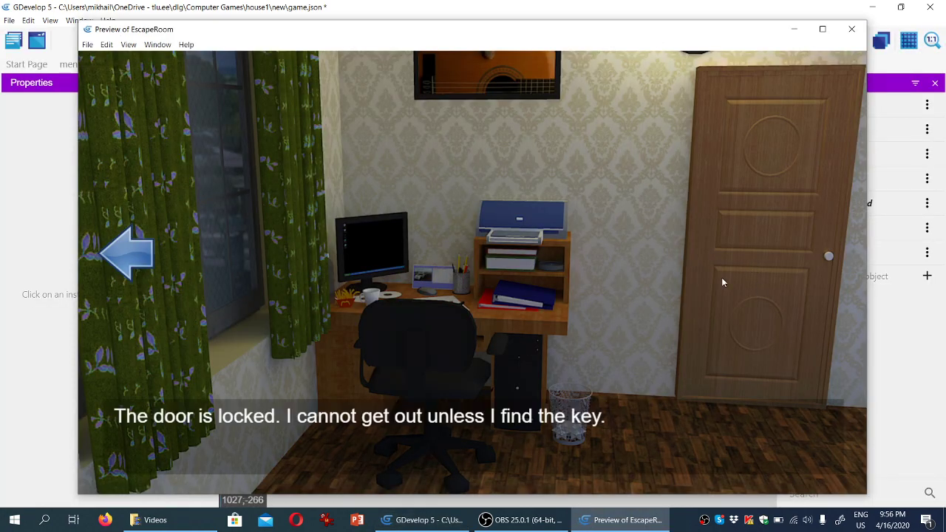
left_click(580, 391)
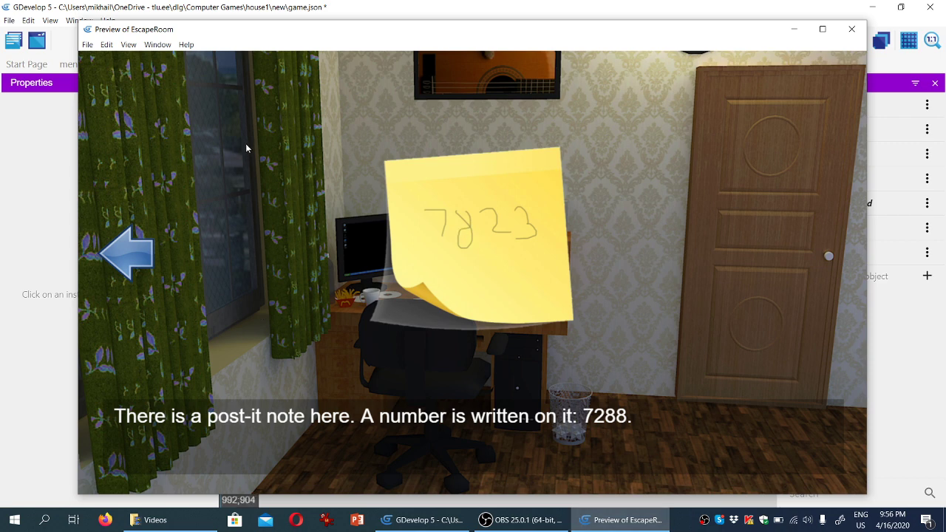
left_click(141, 257)
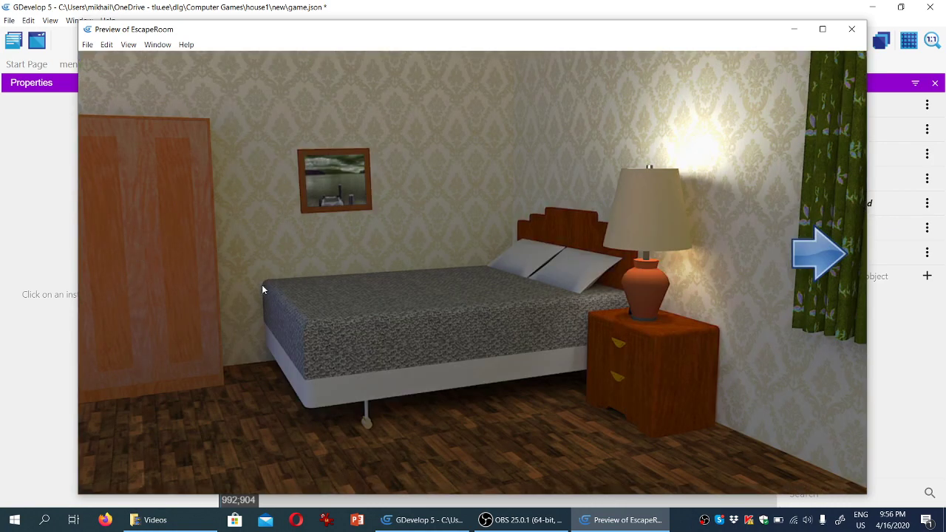
Step: Test the bedroom's drawer, lamp and bed messages, then close the preview
left_click(641, 339)
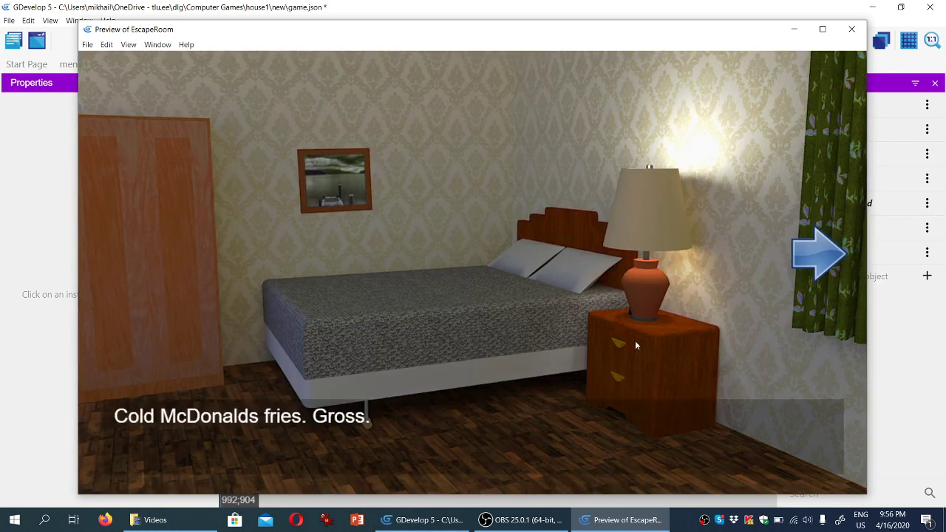
left_click(640, 235)
left_click(426, 316)
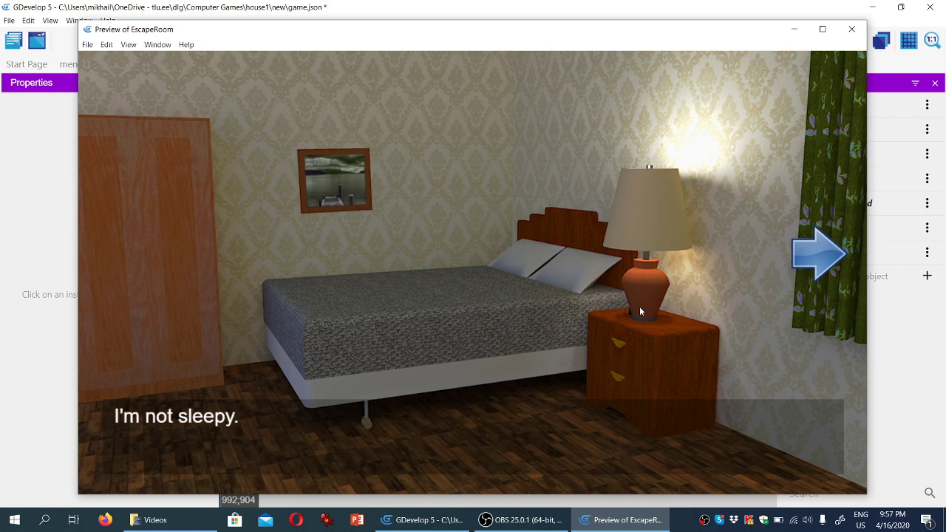
left_click(652, 214)
left_click(632, 346)
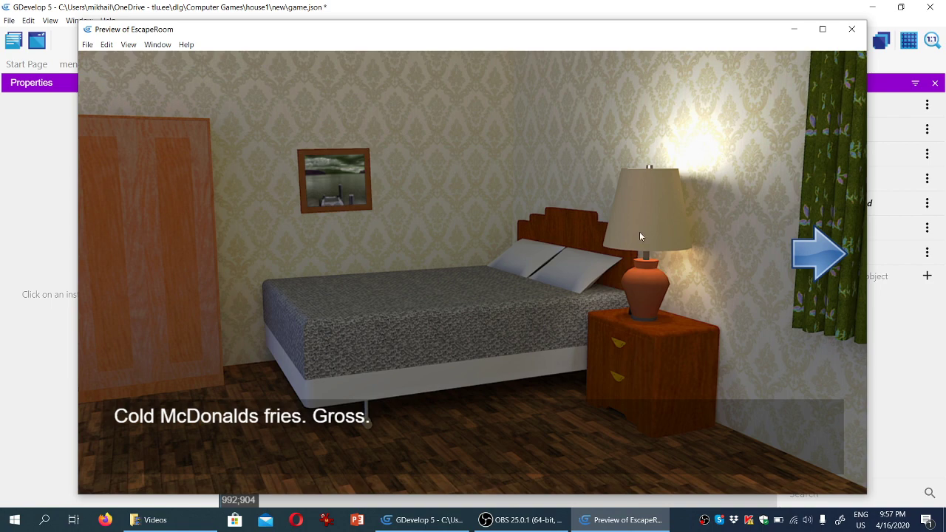
left_click(639, 231)
left_click(638, 335)
left_click(851, 28)
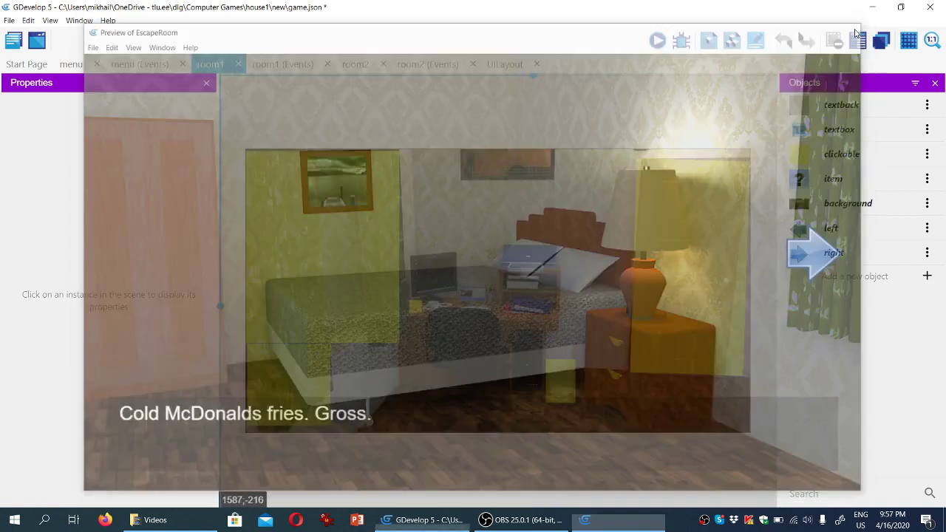
Step: Open the room2 scene and inspect the drawer area's name variable
left_click(414, 66)
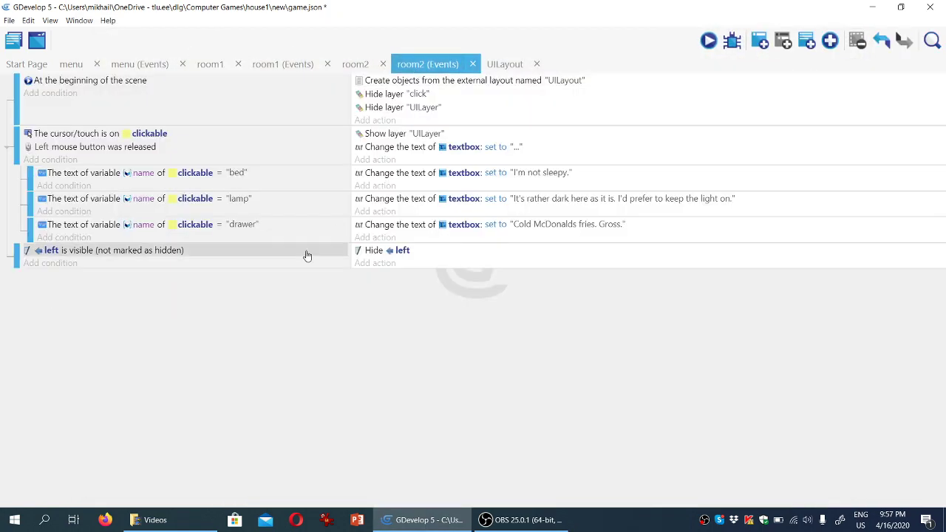
left_click(355, 65)
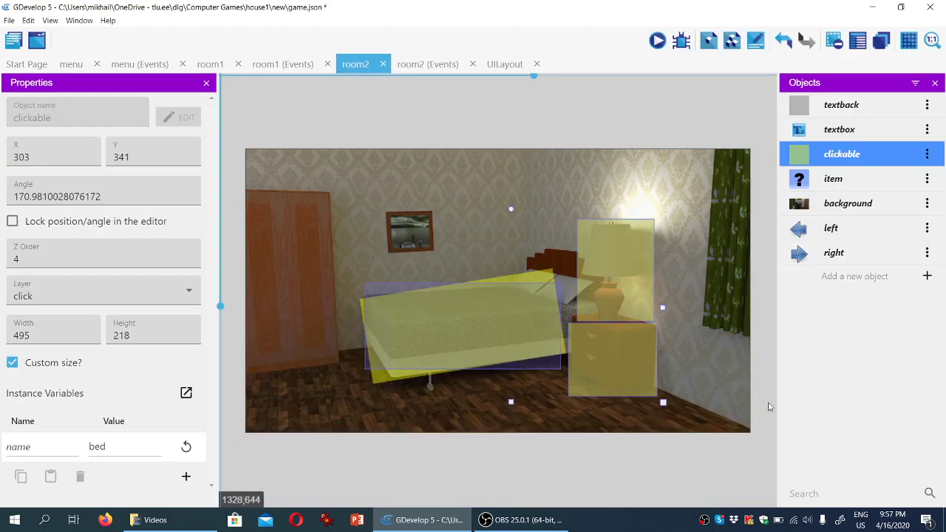
left_click(619, 414)
left_click(614, 370)
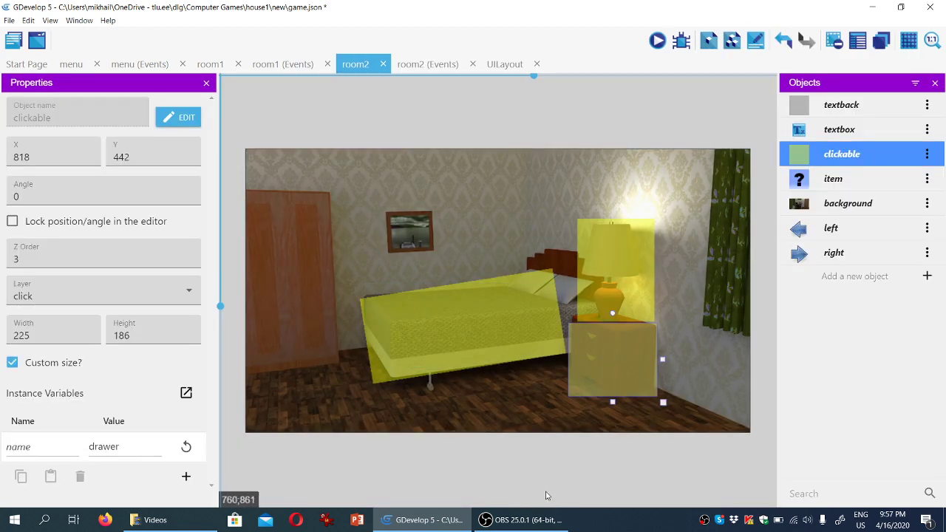
double_click(128, 447)
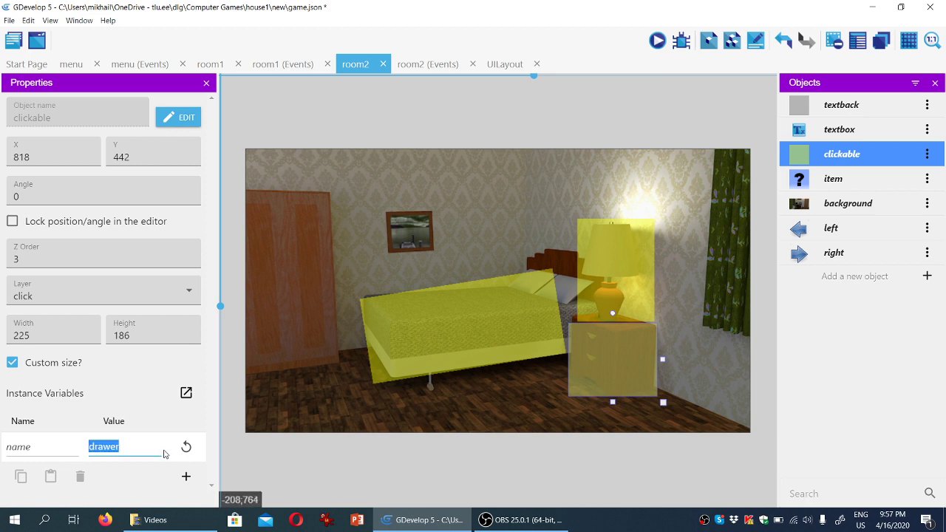
left_click(476, 492)
Step: Change the lamp area's name variable from 'none' to 'lamp', then return to room2's events
left_click(623, 284)
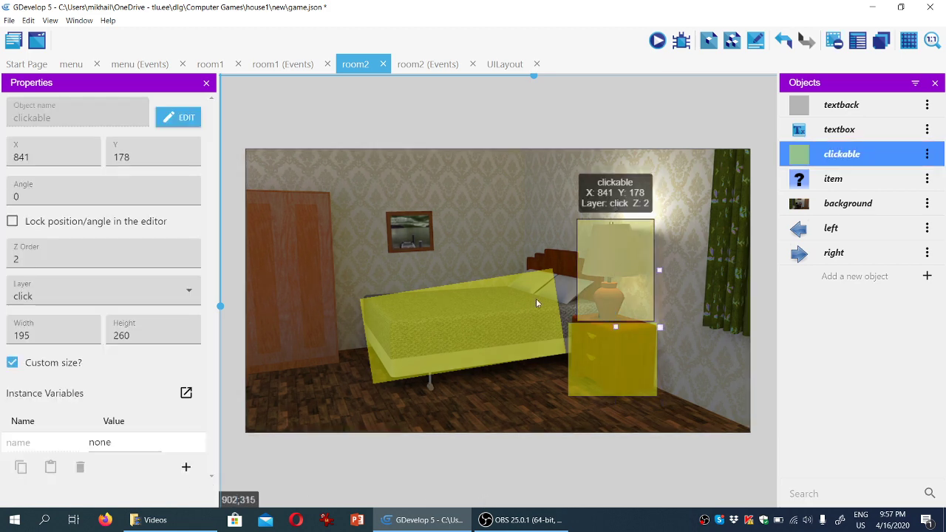
left_click(142, 445)
double_click(141, 445)
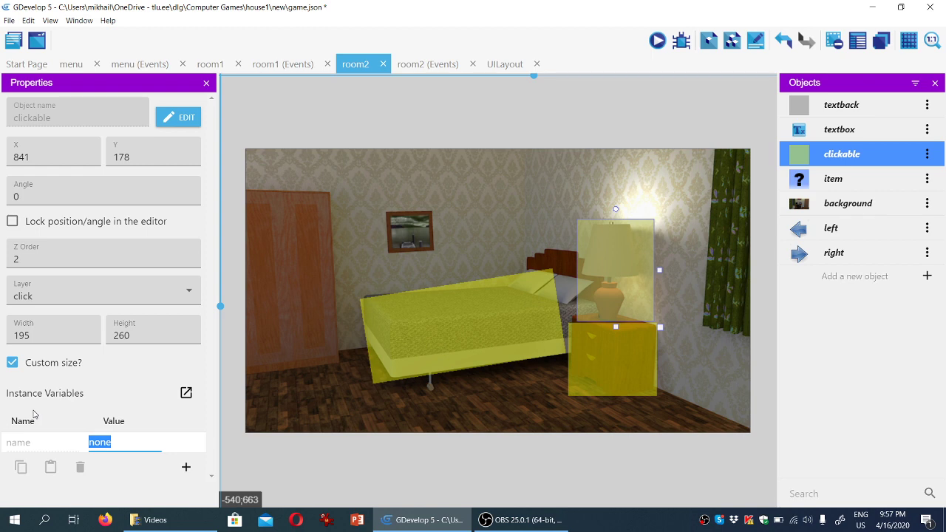
type("lamo")
left_click(49, 197)
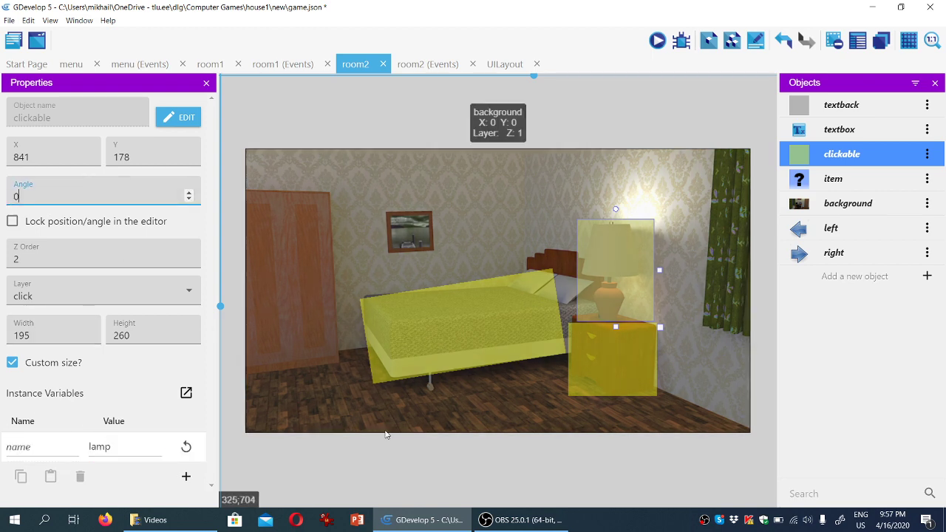
left_click(443, 452)
left_click(416, 65)
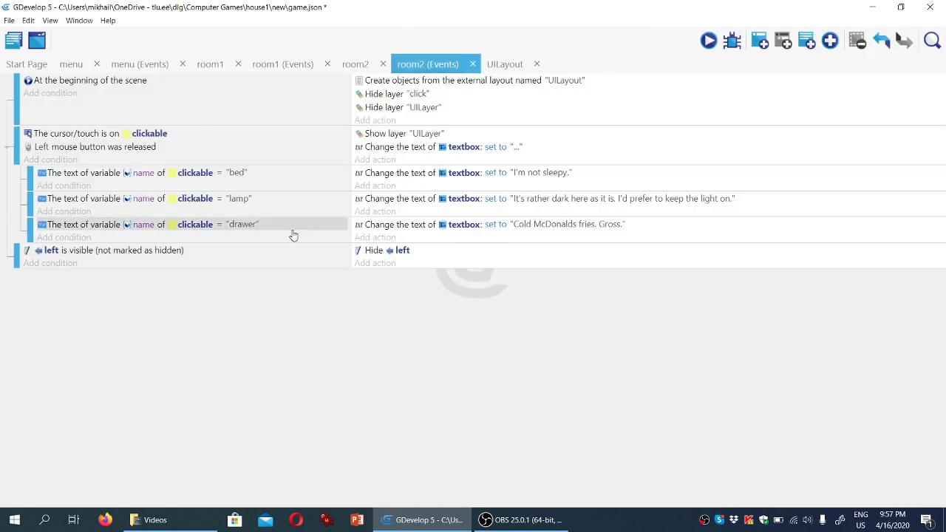
Step: Retype the drawer sub-event's message as 'The drawers are empty.' and reopen the room2 scene
double_click(557, 224)
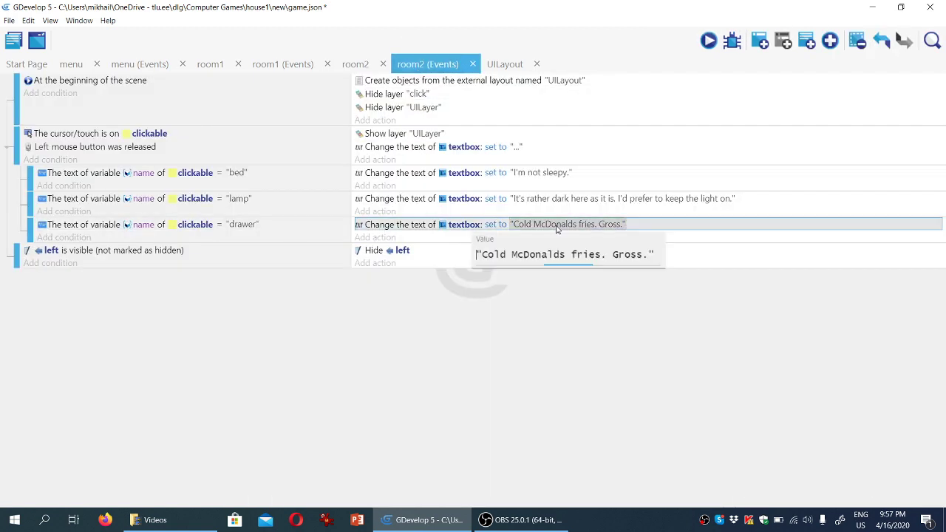
left_click(544, 171)
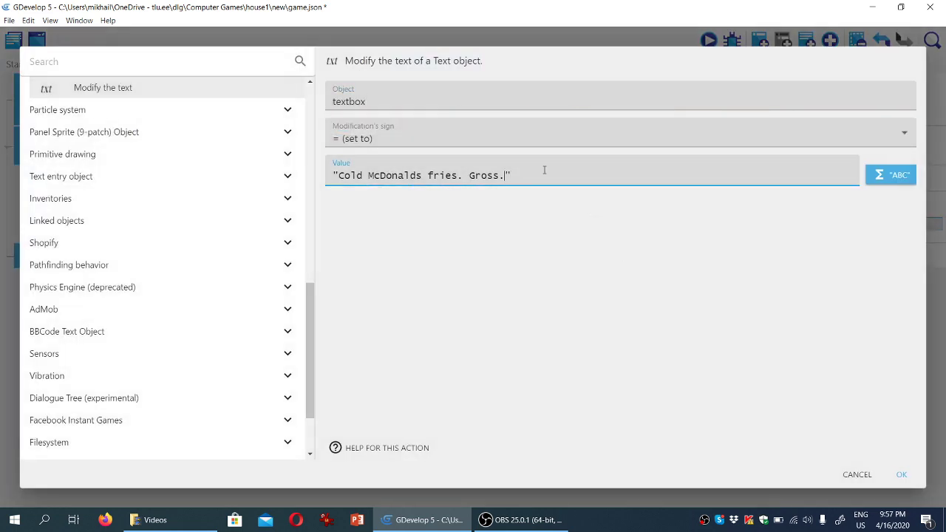
key("ctrl+shift+Left")
key("ctrl+shift+Left")
key("ctrl+shift+Left")
key("ctrl+shift+Left")
key("ctrl+shift+Left")
key("ctrl+shift+Left")
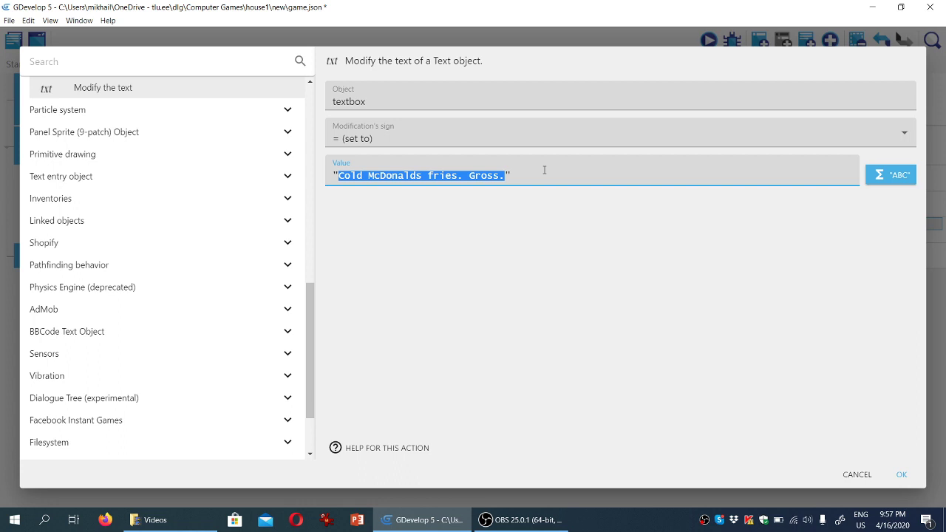
type("The dar")
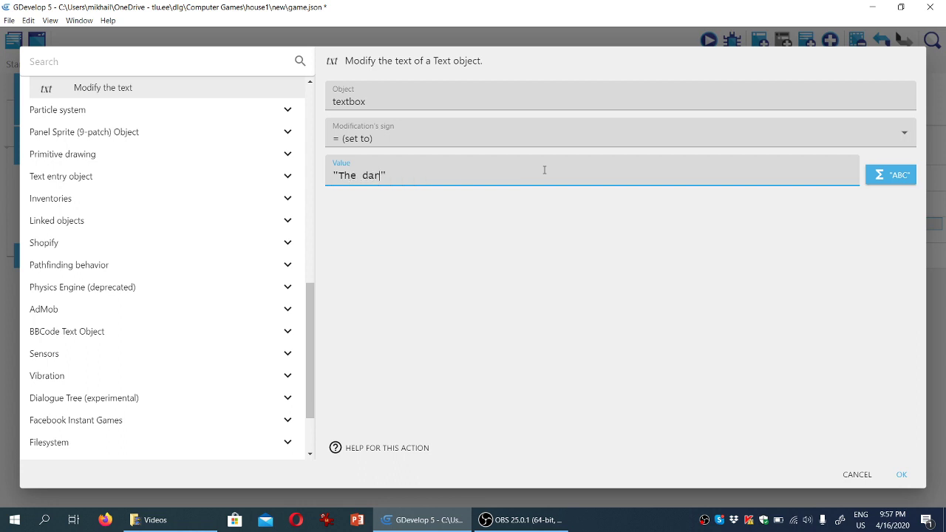
key("BackSpace")
key("BackSpace")
type("rawers are")
type(" empty.")
left_click(899, 475)
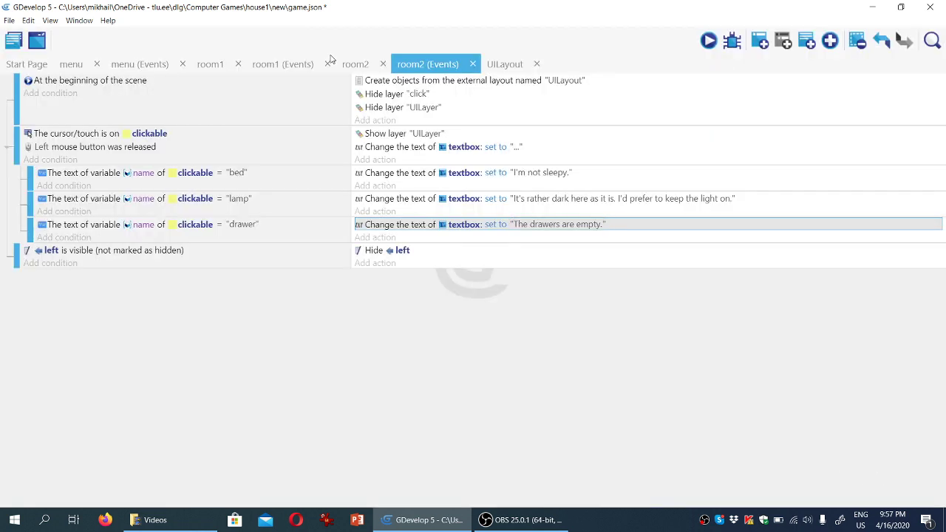
left_click(353, 64)
left_click(657, 39)
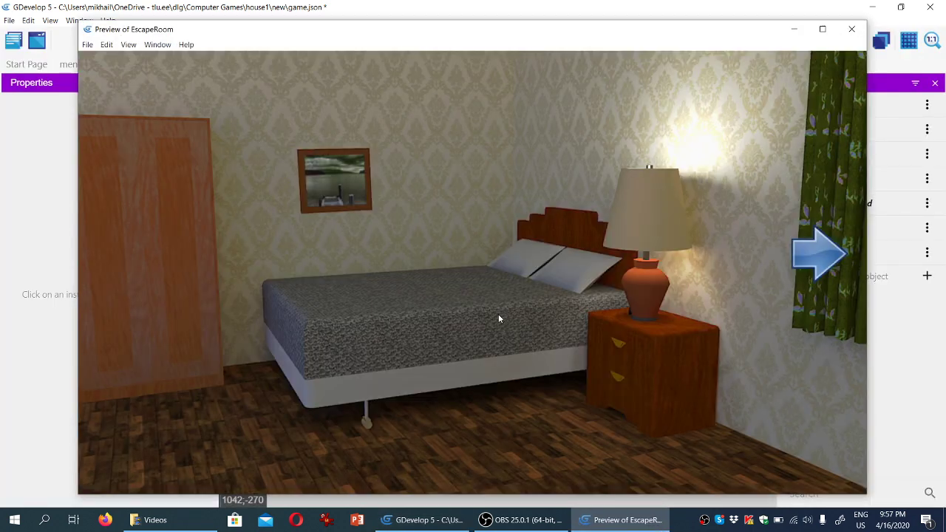
left_click(498, 316)
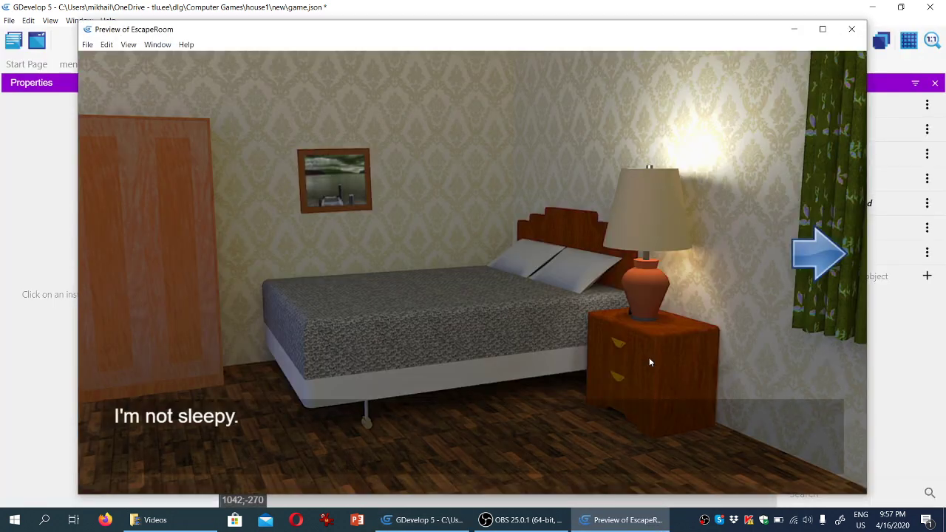
left_click(649, 359)
left_click(653, 241)
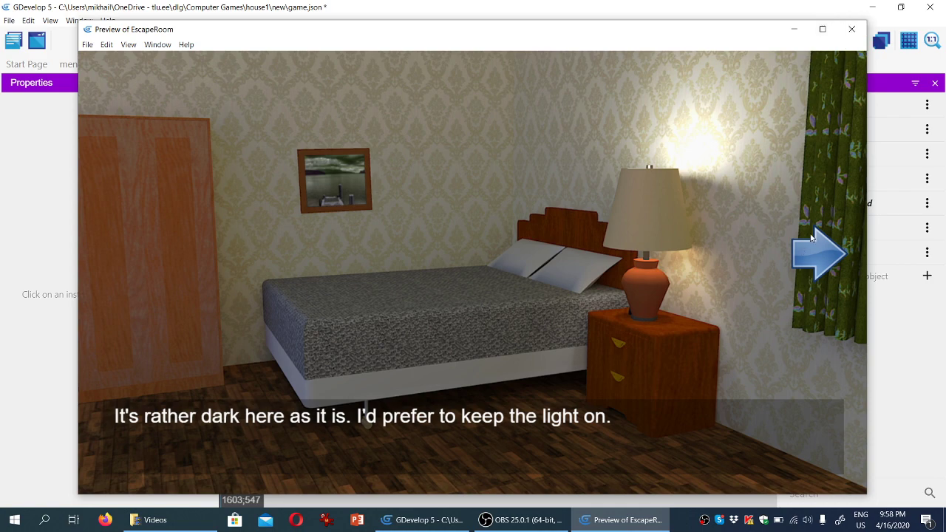
Step: Copy room1's left-arrow 'Change to scene room2' event and paste it into room2's events
left_click(851, 29)
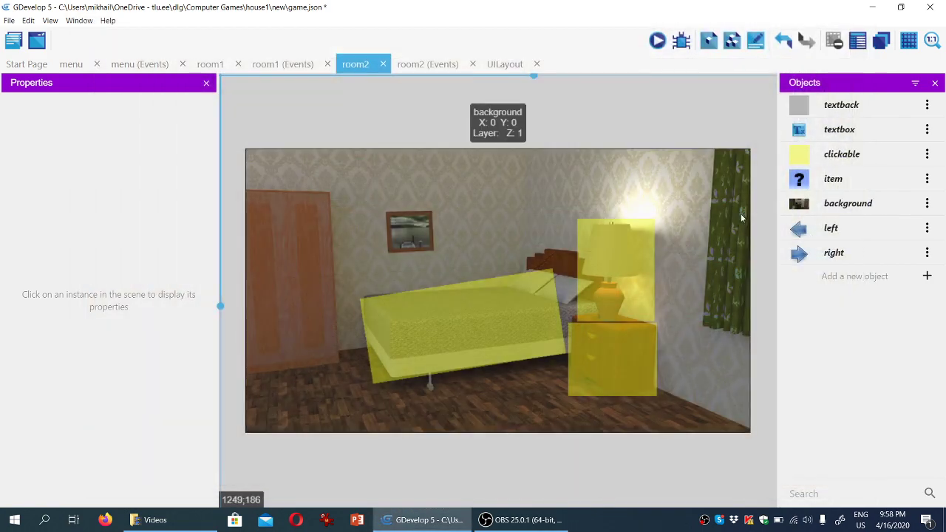
left_click(277, 64)
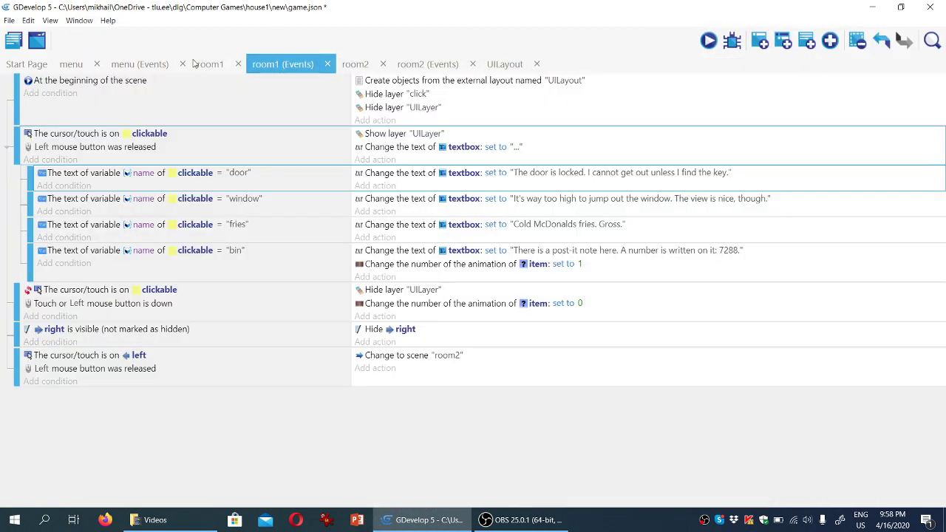
left_click(187, 382)
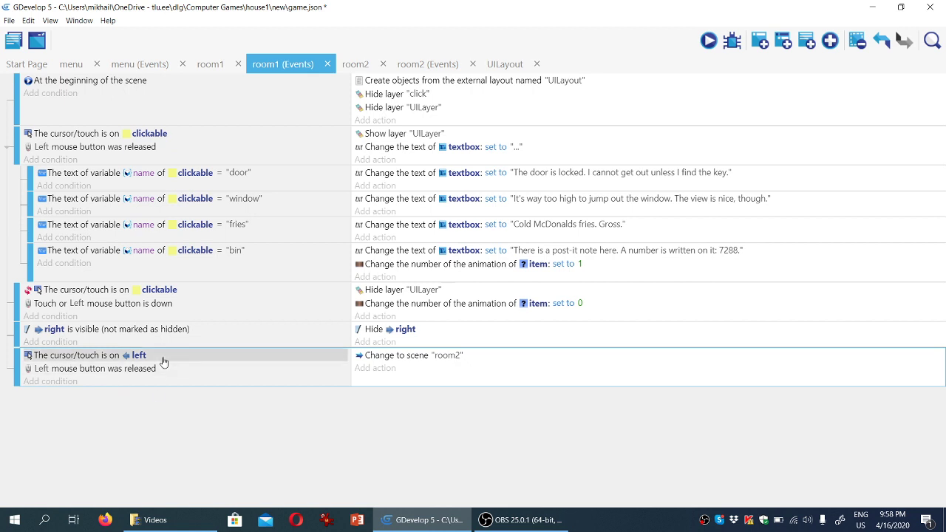
left_click(428, 64)
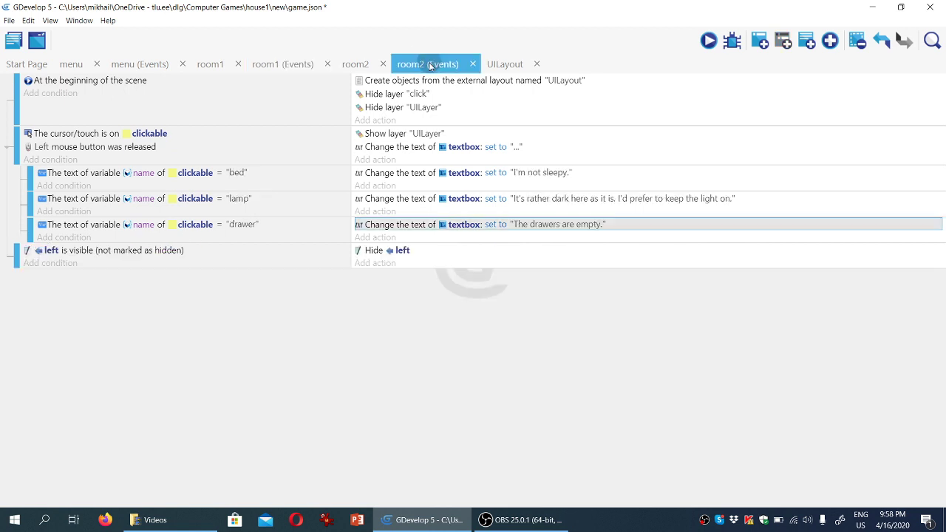
right_click(247, 272)
left_click(286, 302)
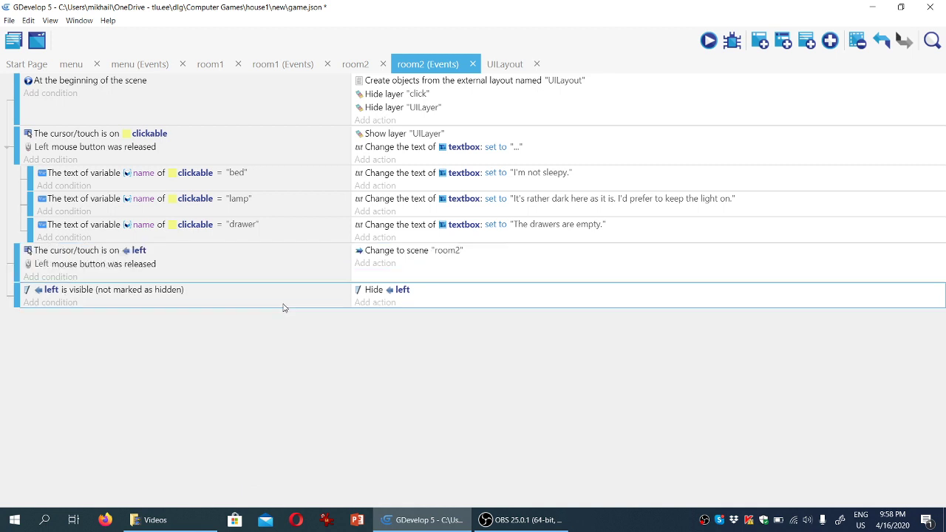
Step: Make the pasted event check the right arrow and change to scene 'room1'
left_click(128, 254)
left_click(140, 303)
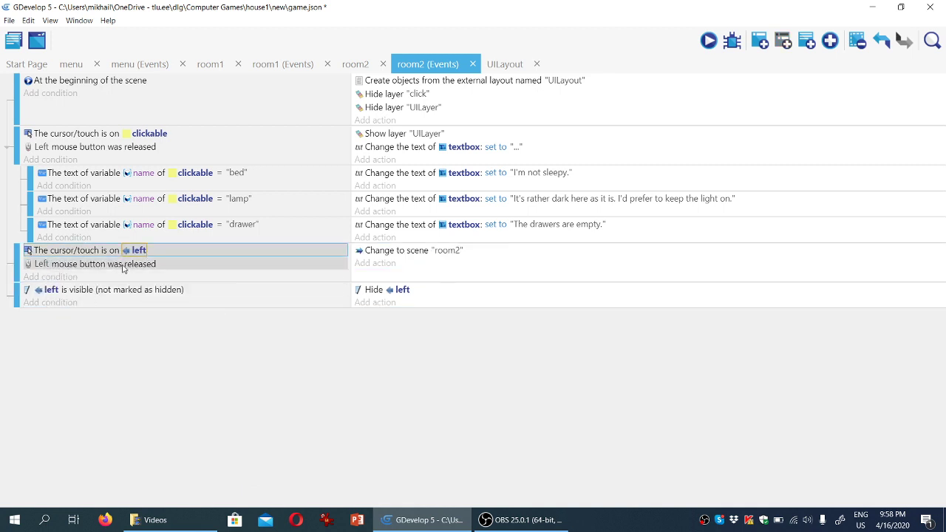
left_click(139, 250)
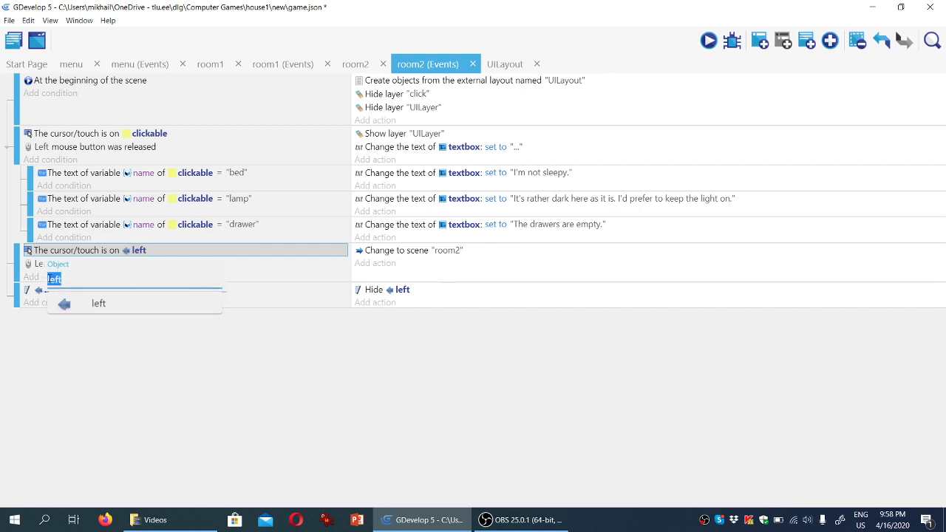
type("right")
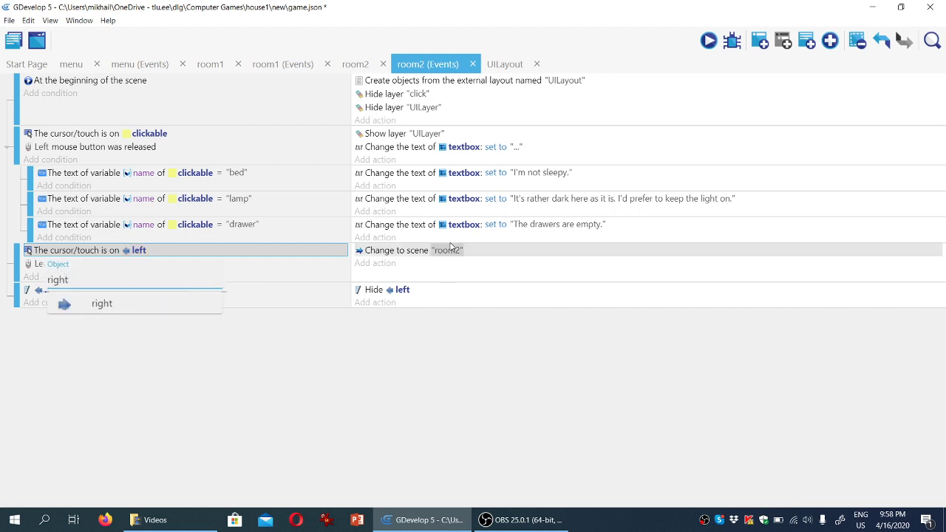
left_click(455, 250)
left_click(459, 251)
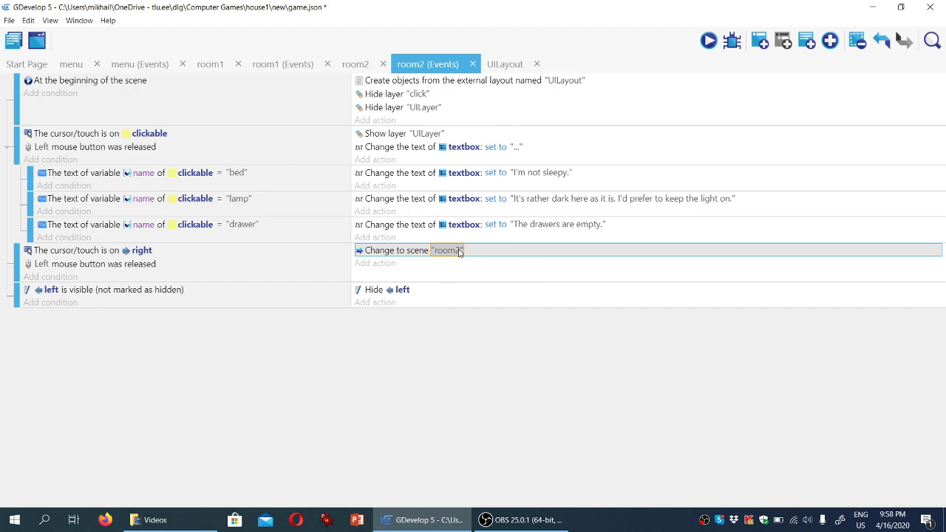
double_click(458, 251)
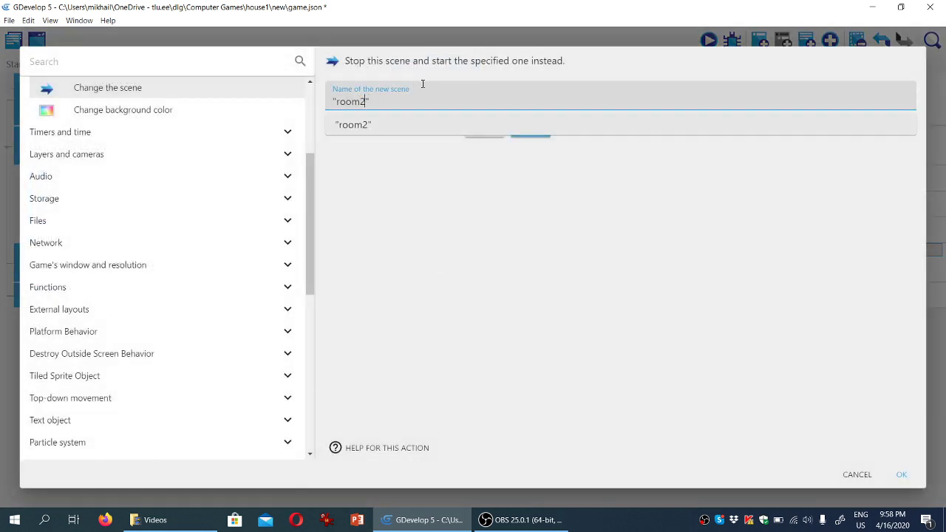
left_click(896, 474)
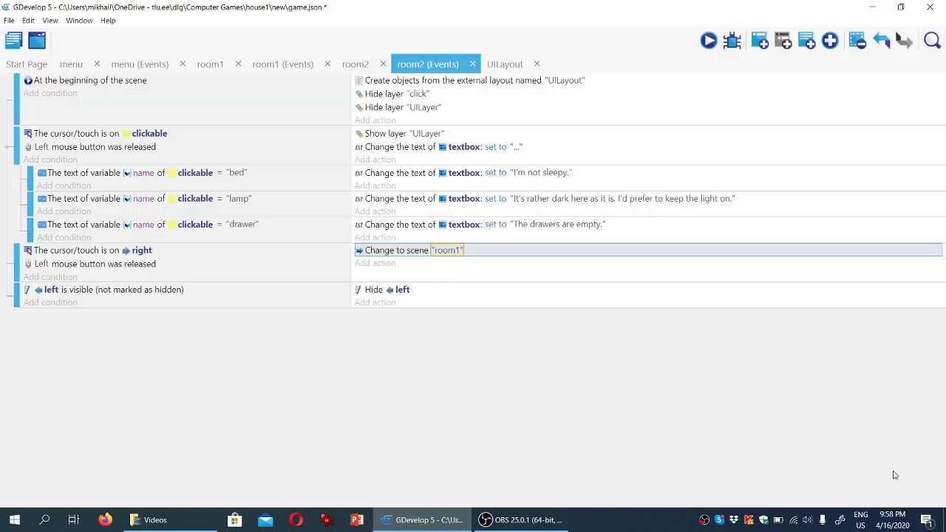
Step: Preview to confirm the right arrow returns to room1, then save the project
left_click(707, 40)
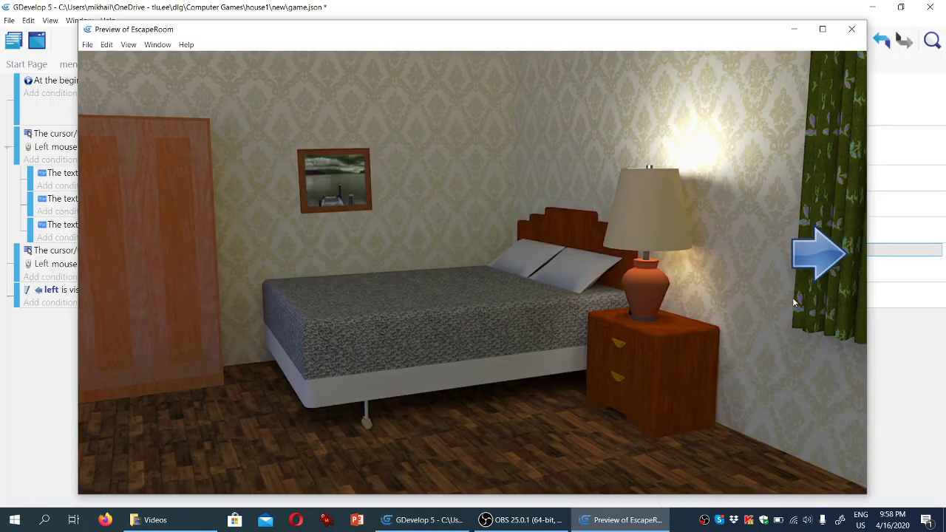
left_click(808, 254)
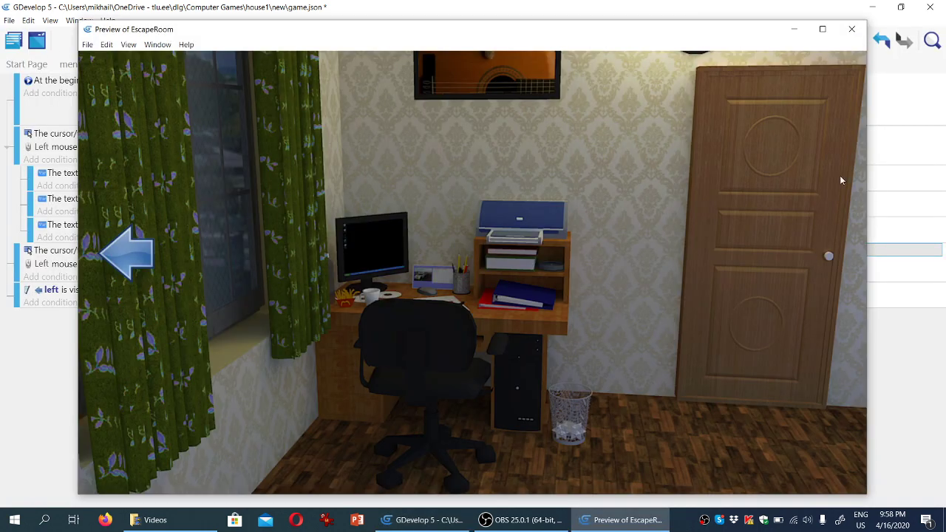
left_click(852, 29)
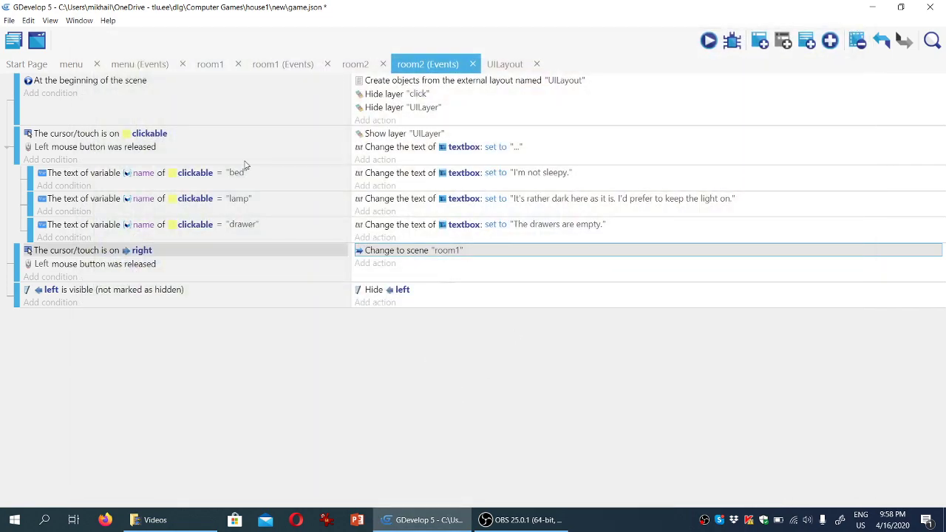
left_click(9, 20)
left_click(35, 88)
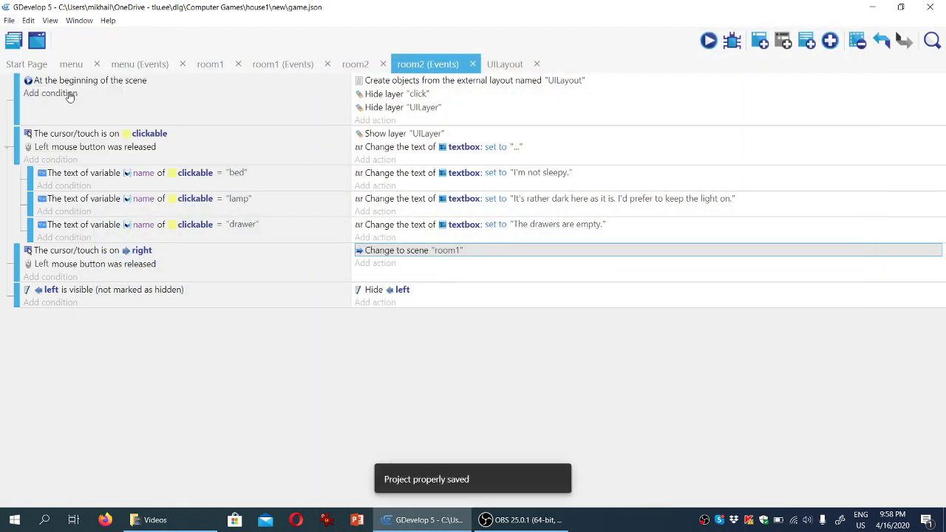